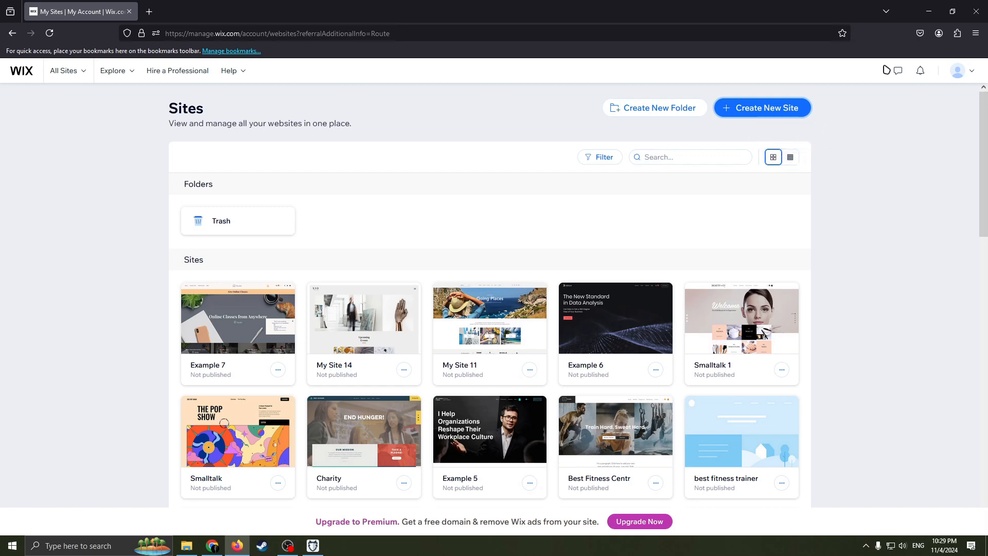
# Step: Start creating a new site and choose to set it up without the AI chat
pyautogui.click(958, 72)
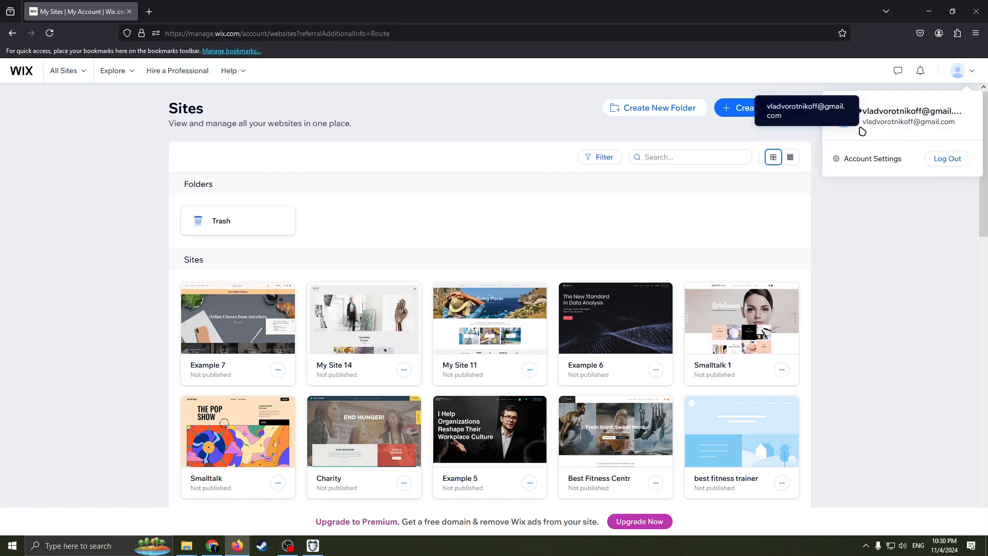
pyautogui.click(904, 258)
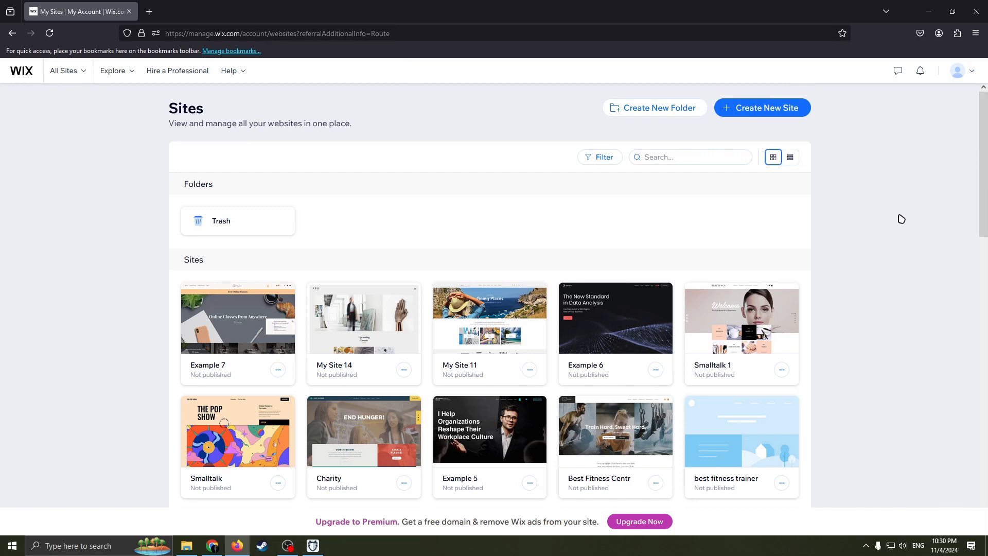
pyautogui.click(780, 115)
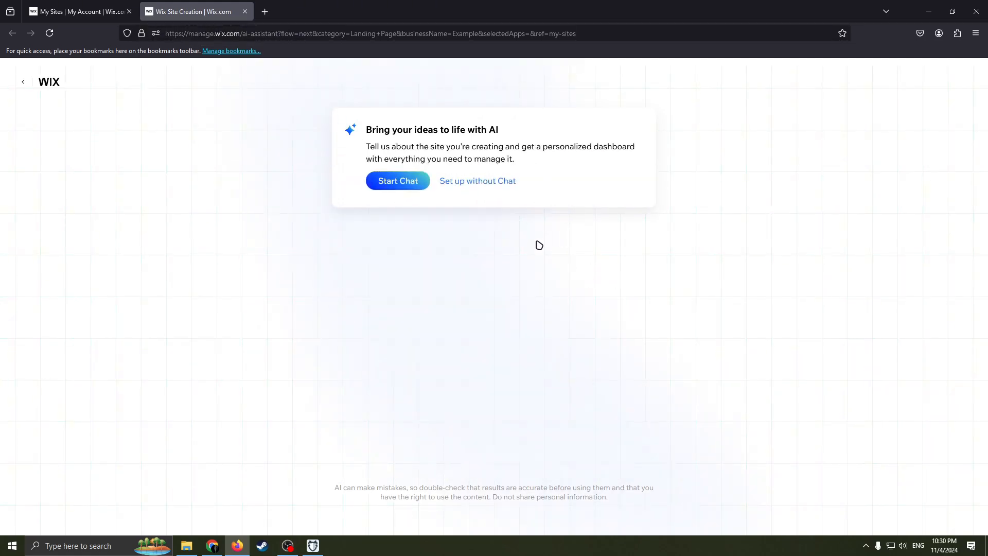
pyautogui.click(463, 185)
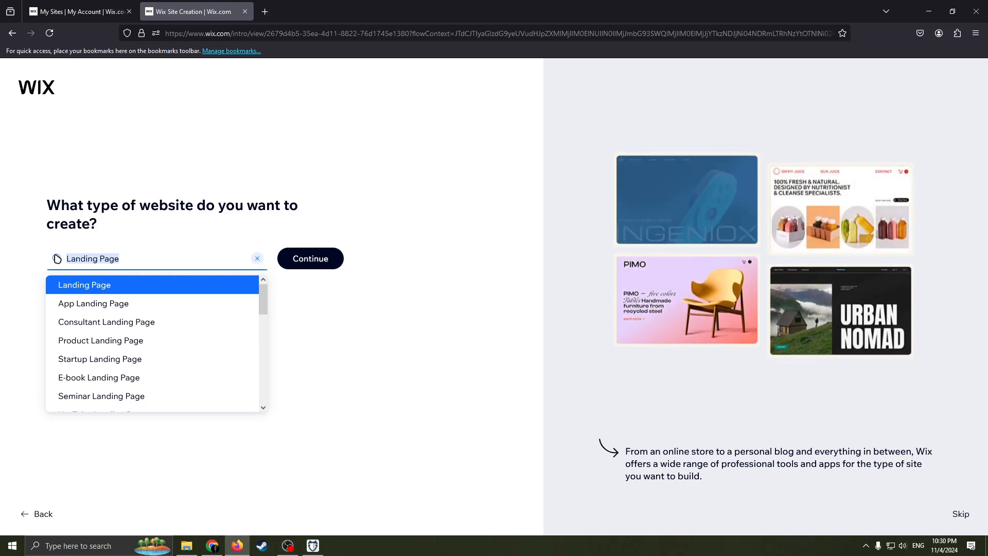
# Step: Search the website types for membership, pick Online Club as the site type, and continue
pyautogui.press('BackSpace')
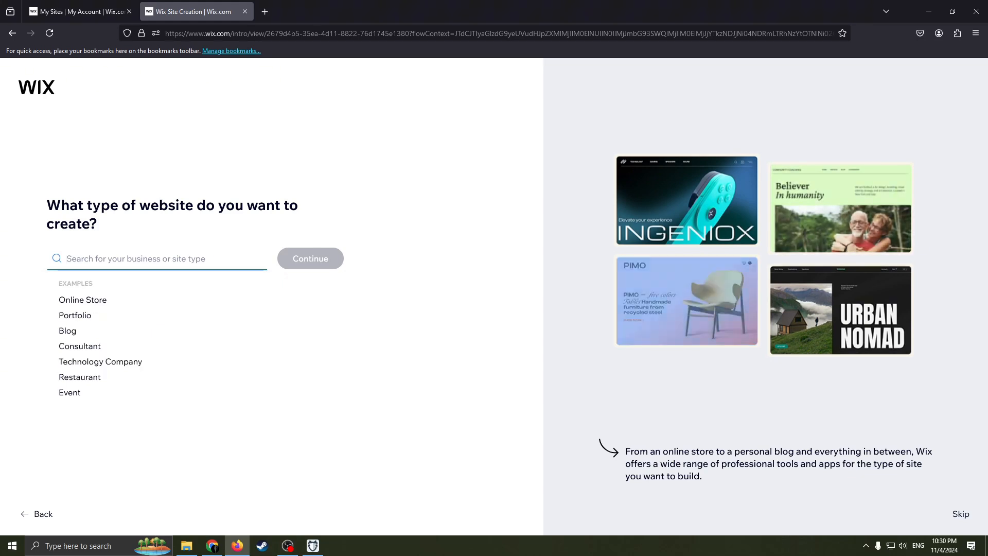
pyautogui.write('me')
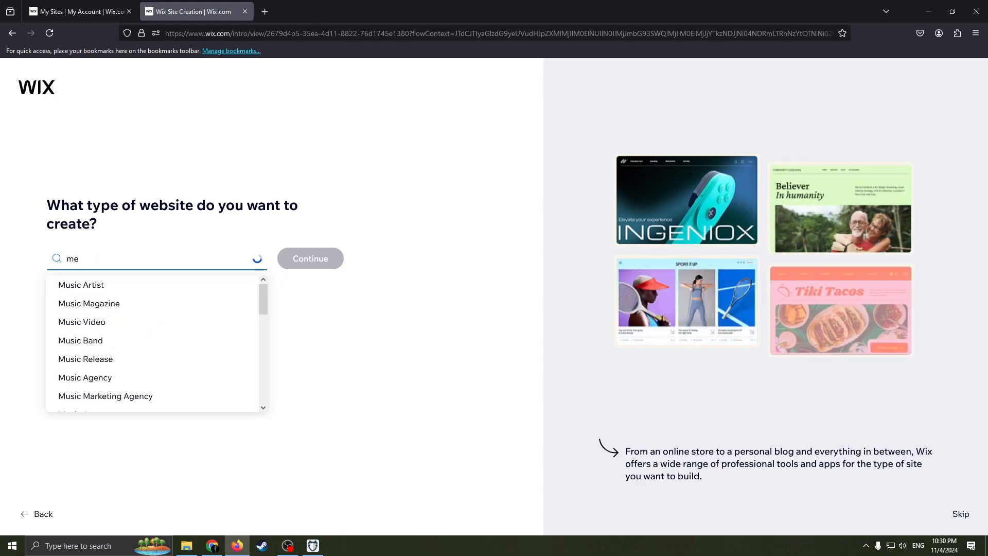
pyautogui.write('mber')
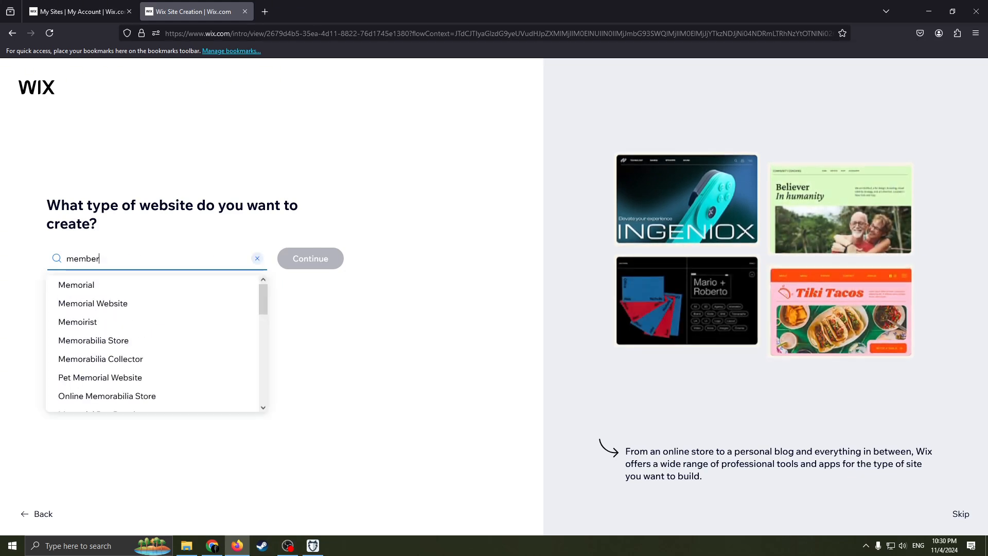
pyautogui.write('ship')
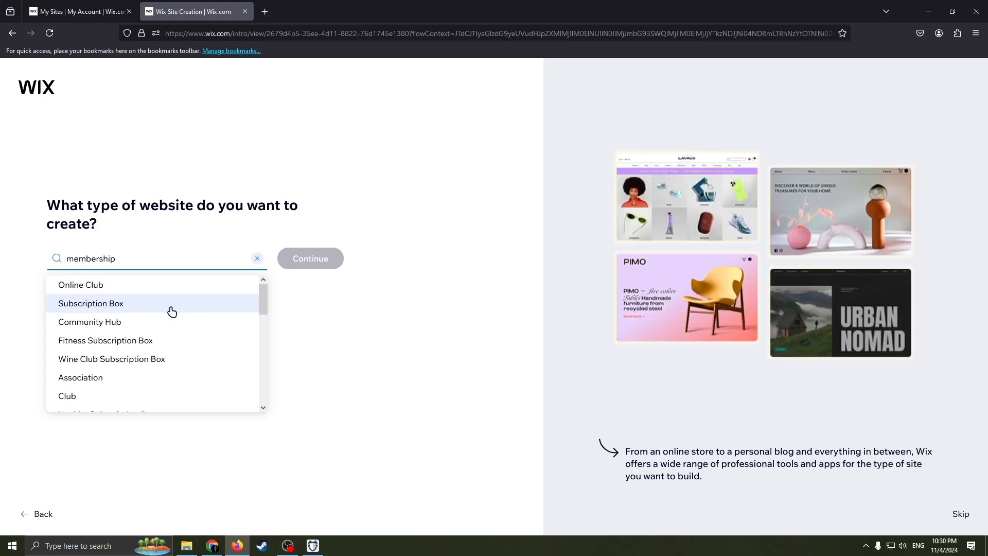
pyautogui.scroll(-1, 135, 322)
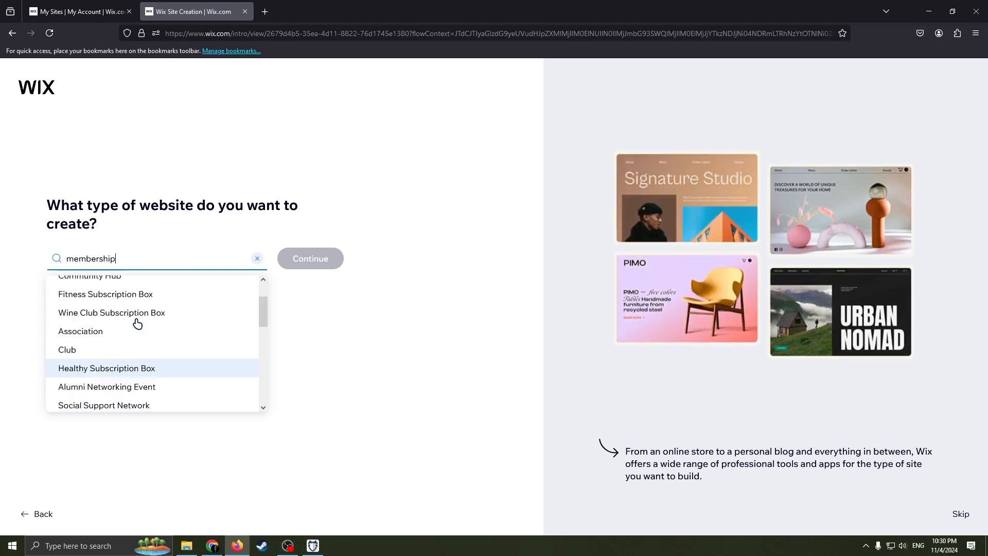
pyautogui.scroll(1, 136, 321)
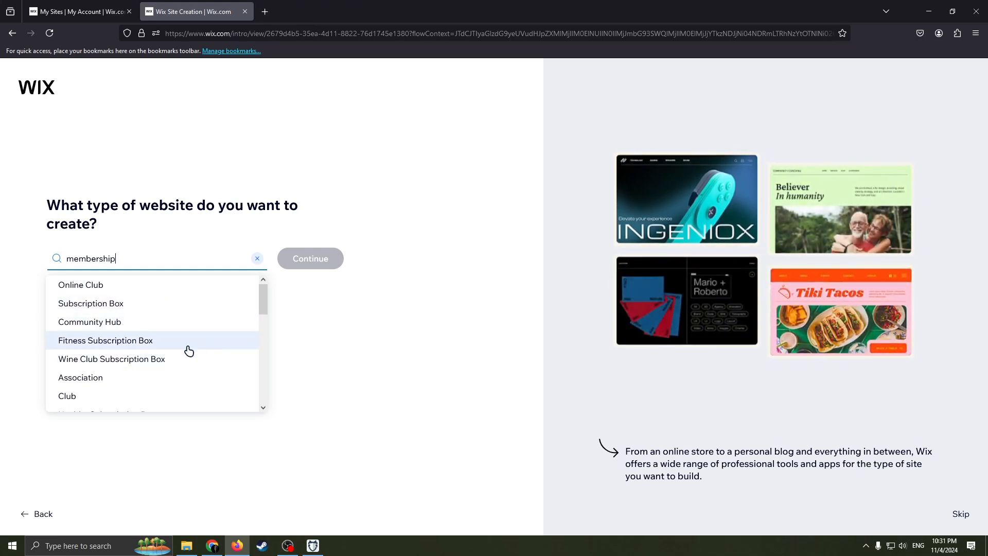
pyautogui.scroll(-1, 144, 374)
pyautogui.scroll(-3, 153, 369)
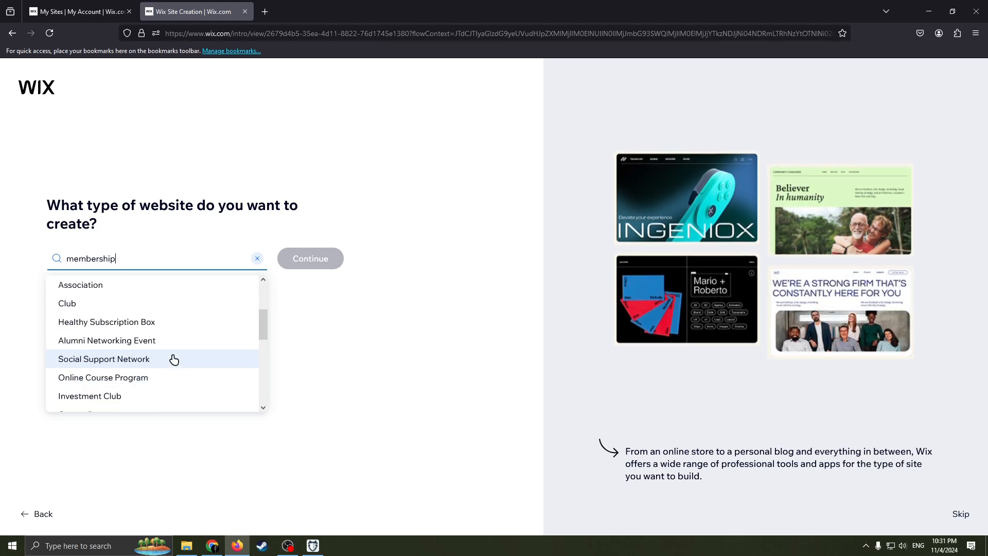
pyautogui.scroll(1, 174, 340)
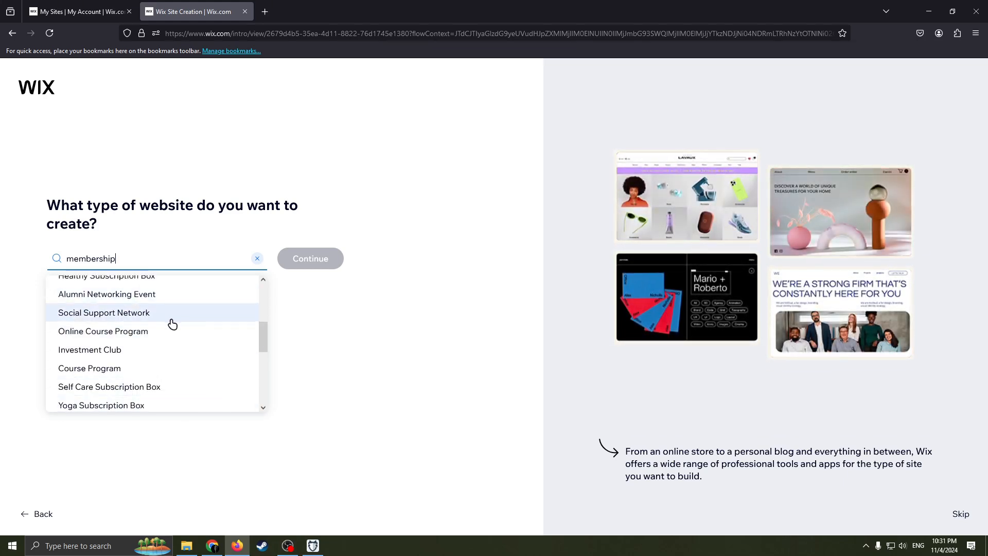
pyautogui.scroll(-10, 191, 340)
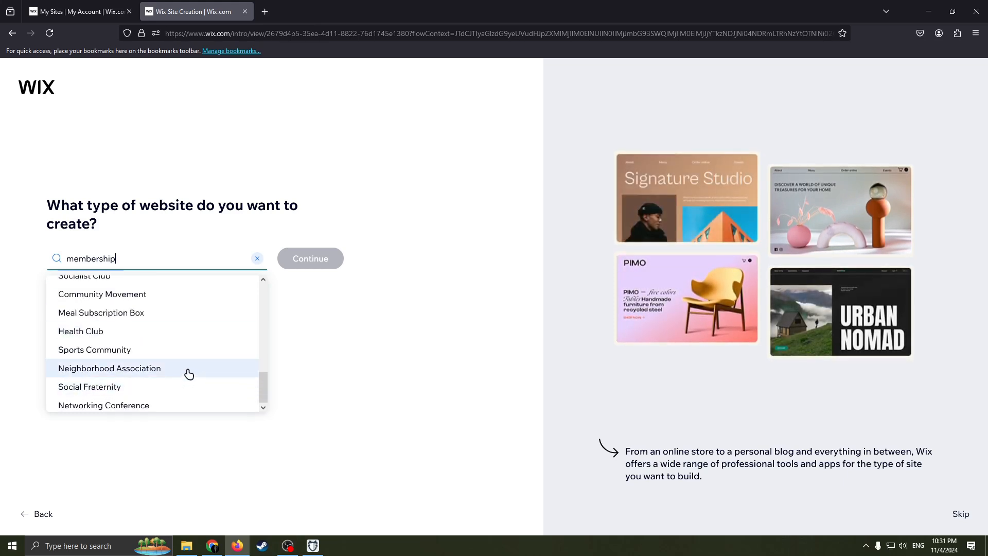
pyautogui.scroll(5, 187, 374)
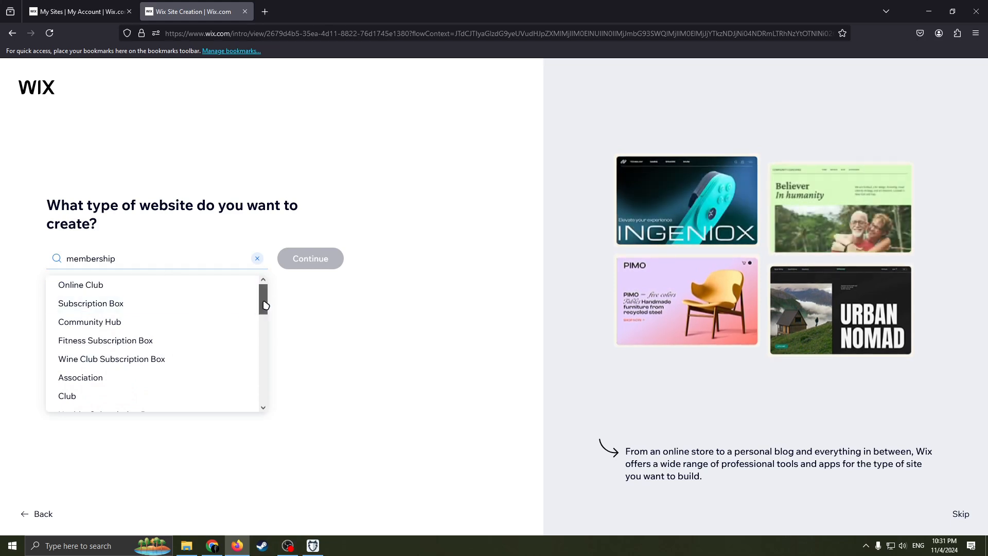
pyautogui.click(145, 264)
pyautogui.click(173, 250)
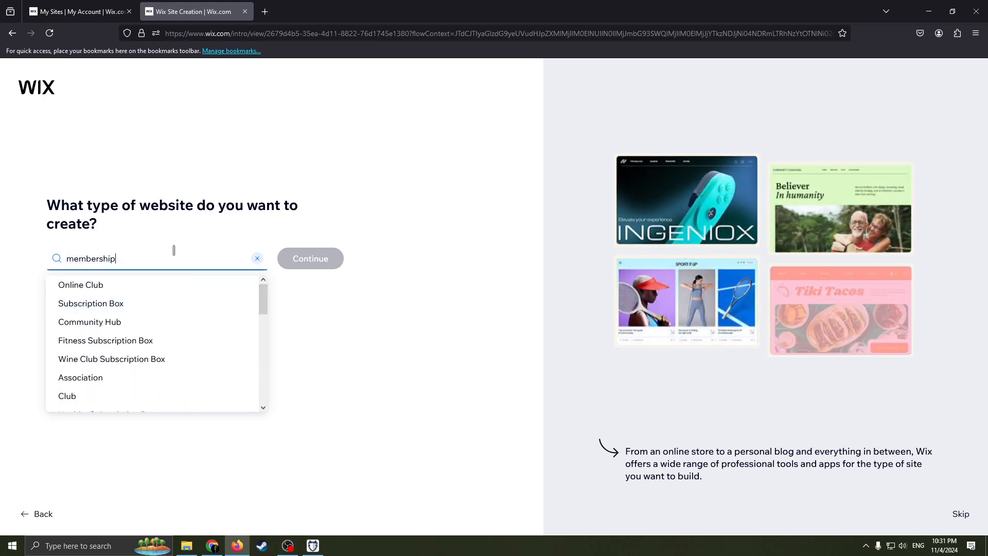
pyautogui.click(107, 290)
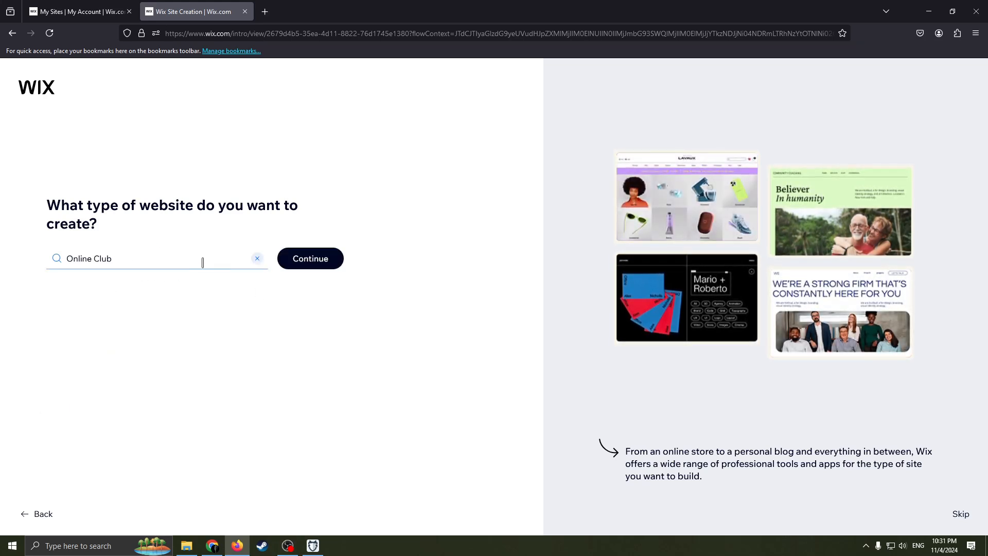
pyautogui.press('alt')
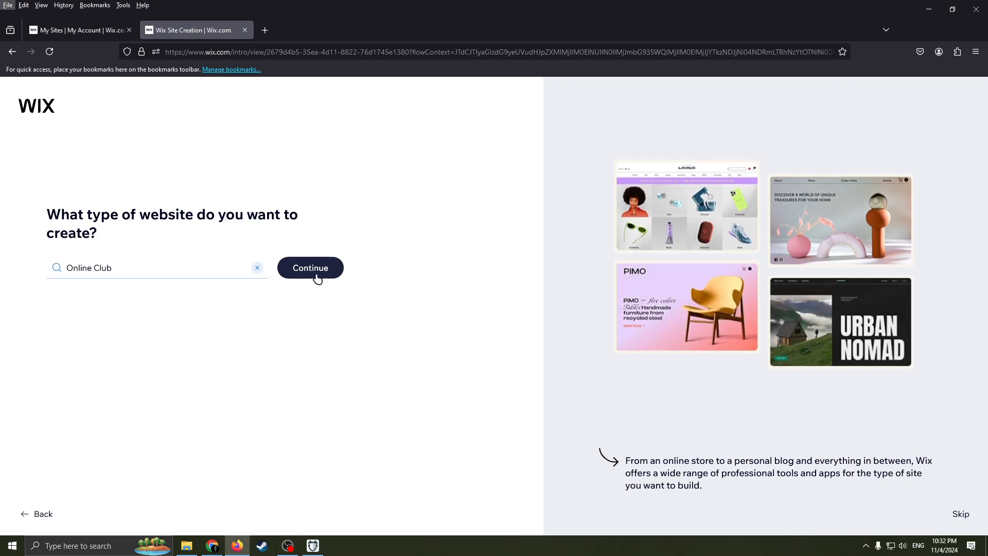
pyautogui.click(308, 272)
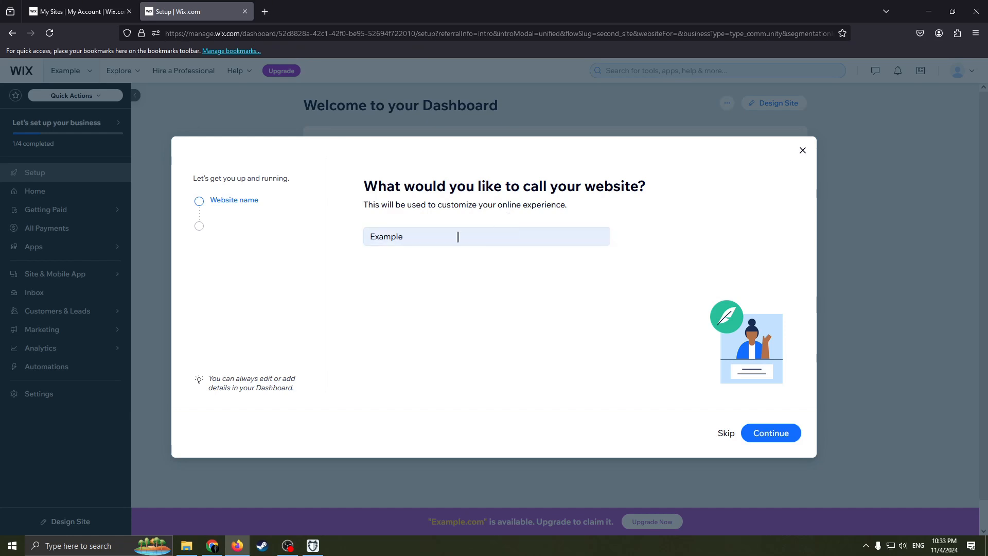
# Step: Keep the website name Example and move on to the next setup question
pyautogui.doubleClick(397, 235)
pyautogui.click(446, 236)
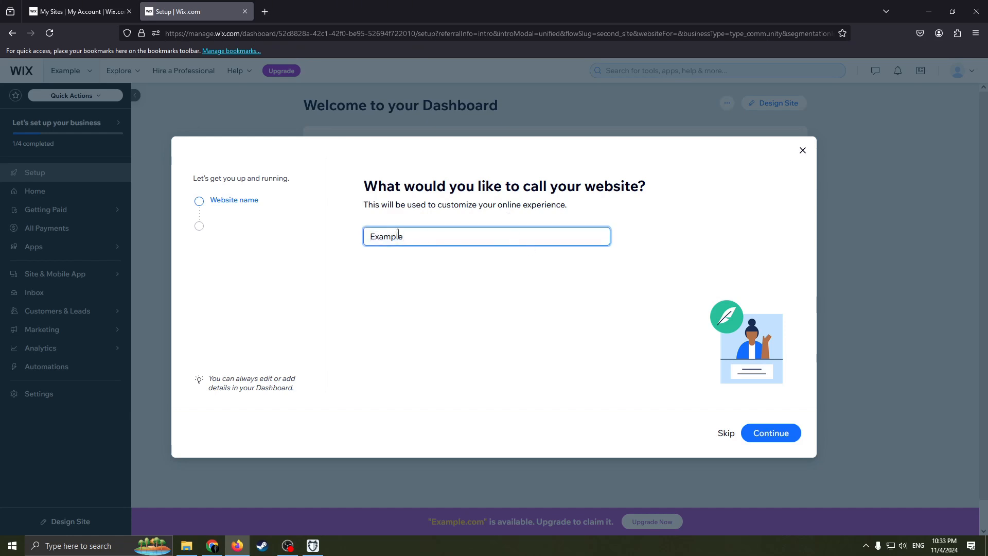
pyautogui.click(785, 435)
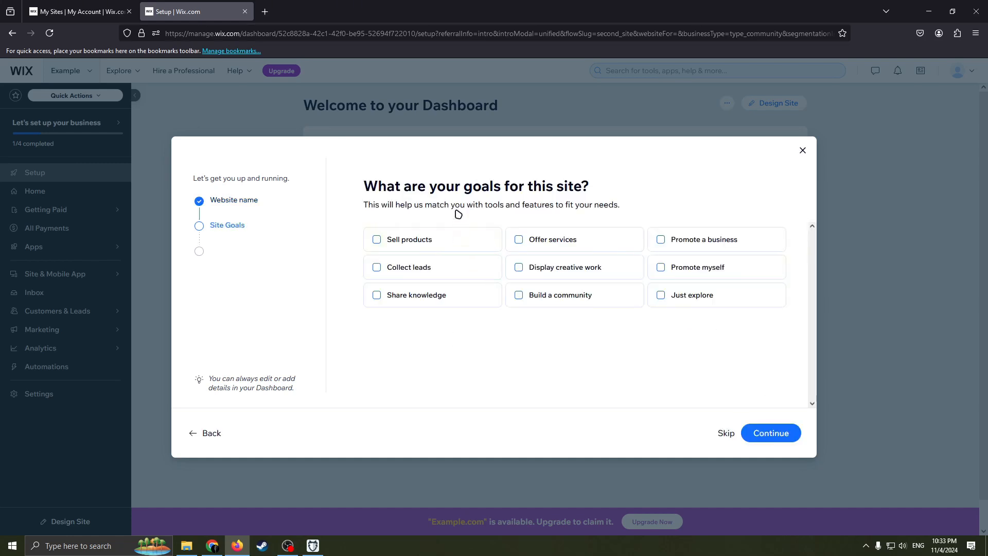
pyautogui.moveTo(364, 186); pyautogui.dragTo(543, 186)
pyautogui.click(570, 194)
pyautogui.click(405, 189)
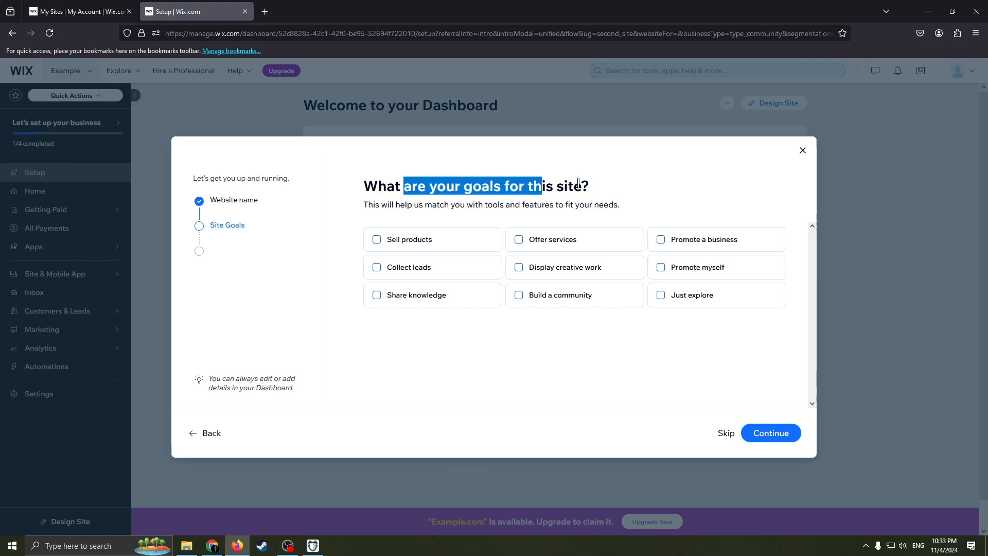
pyautogui.click(565, 205)
pyautogui.moveTo(391, 204); pyautogui.dragTo(363, 204)
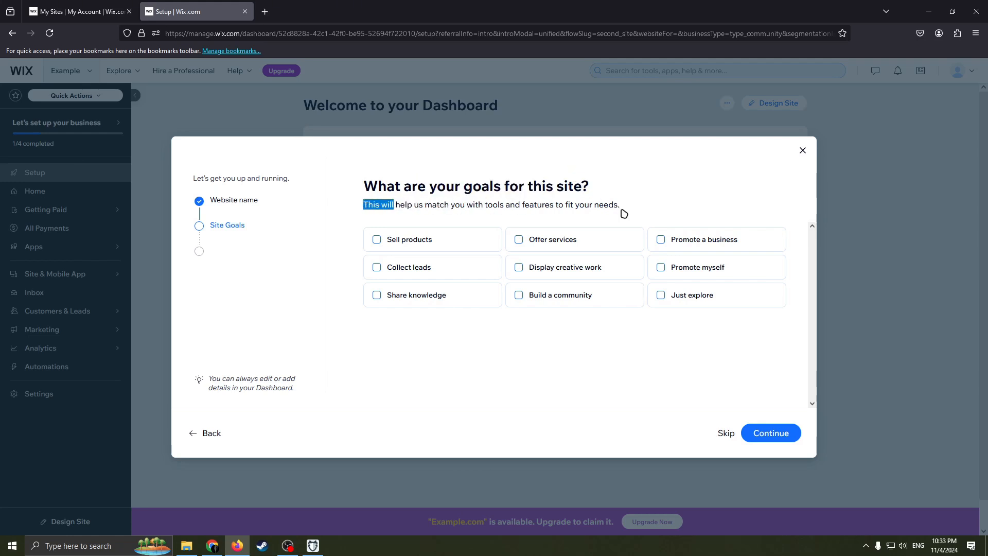
pyautogui.moveTo(572, 206); pyautogui.dragTo(386, 214)
pyautogui.click(672, 217)
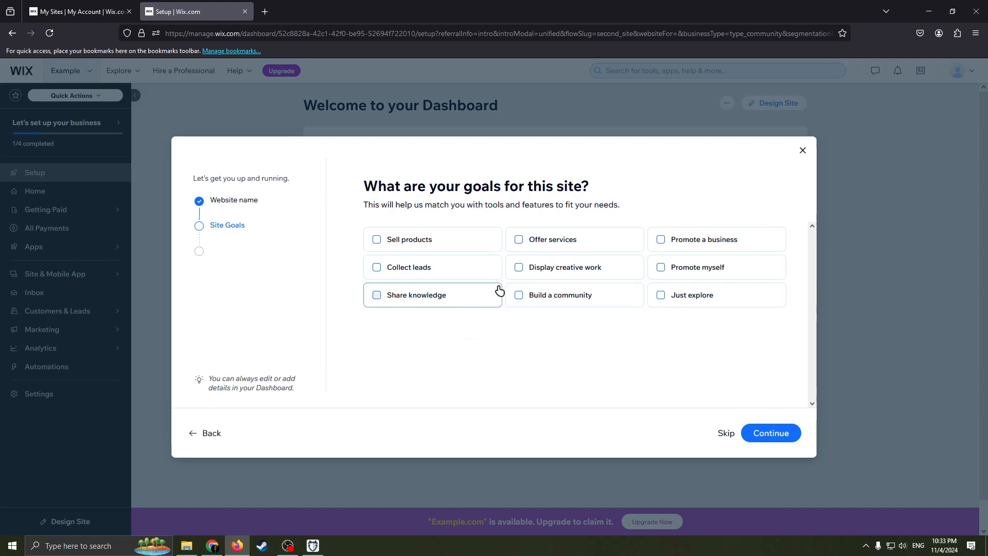
# Step: Select Share knowledge and Build a community as the site goals
pyautogui.click(380, 293)
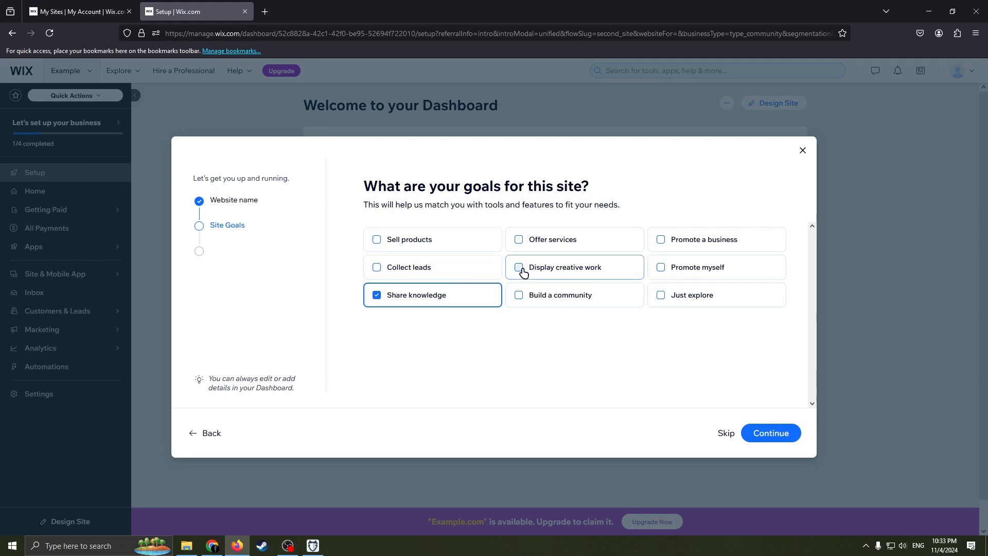
pyautogui.click(518, 296)
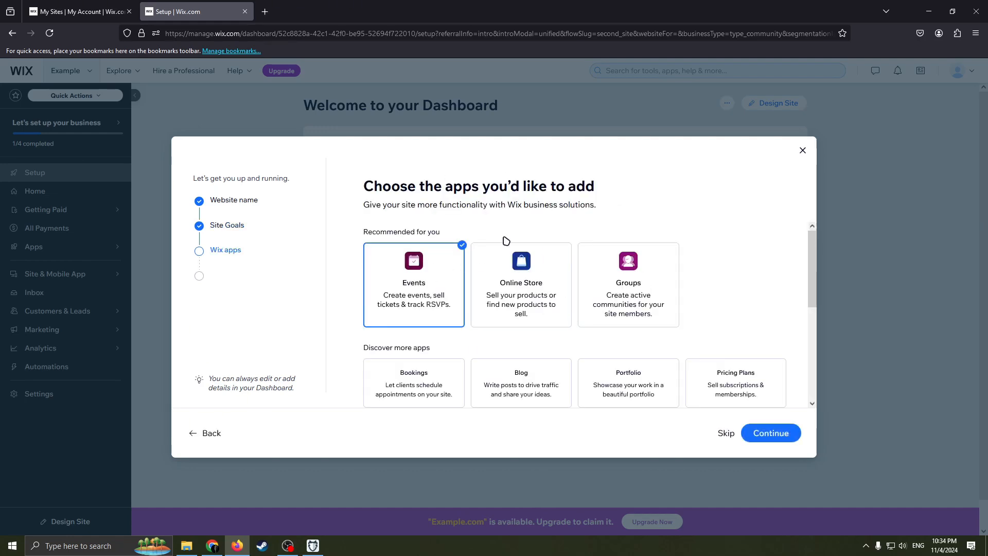
# Step: Browse the recommended and additional apps offered for the site
pyautogui.scroll(-3, 501, 264)
pyautogui.scroll(3, 535, 276)
pyautogui.scroll(-3, 535, 293)
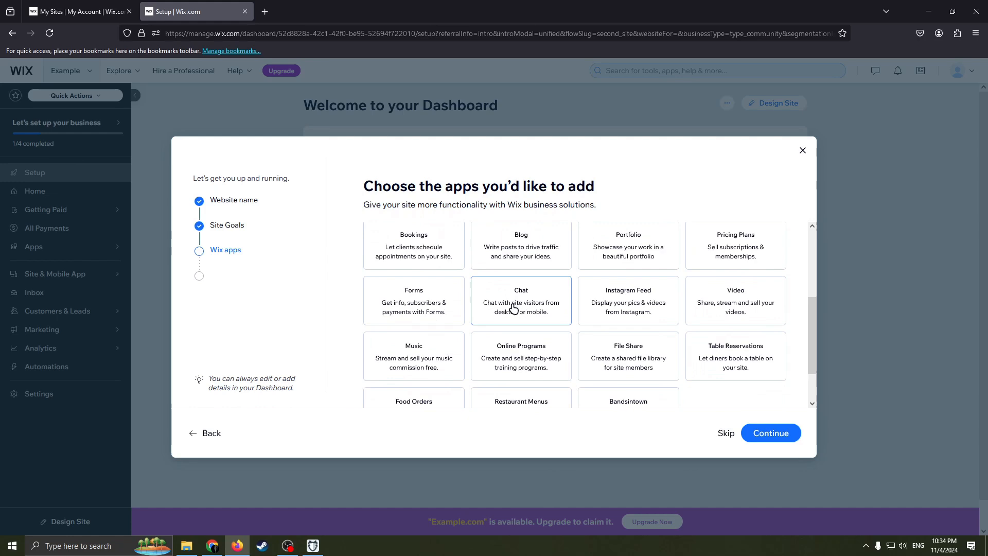
pyautogui.scroll(4, 535, 298)
pyautogui.scroll(-3, 566, 292)
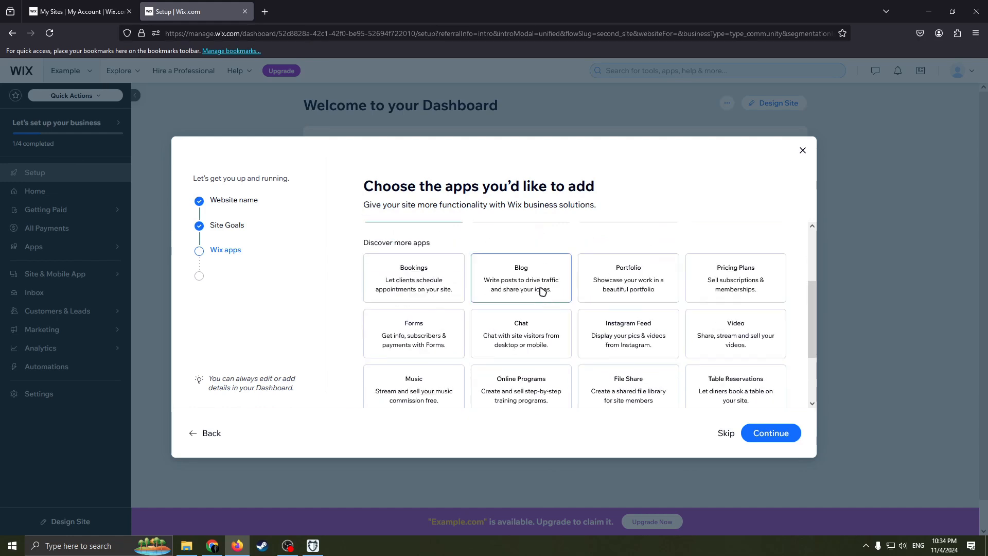
pyautogui.scroll(2, 542, 291)
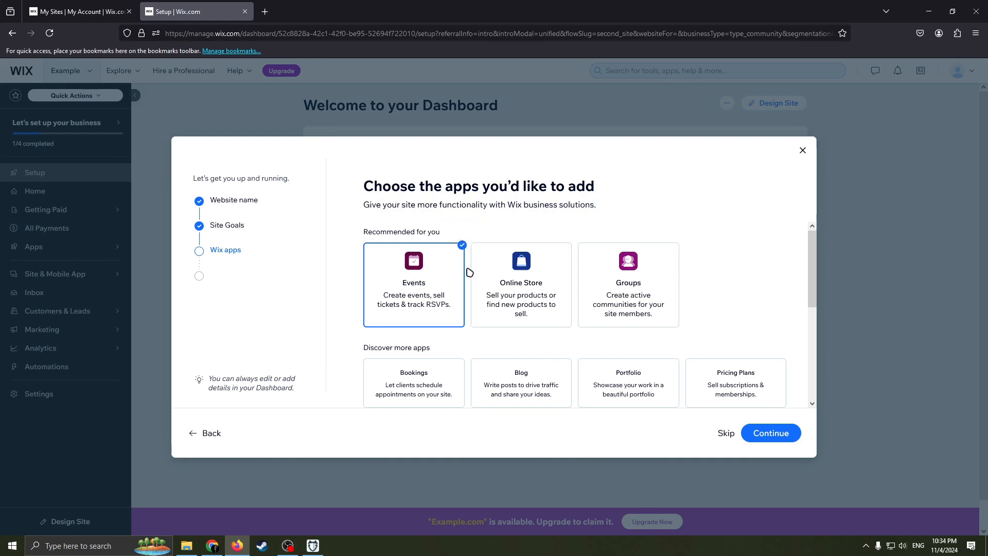
pyautogui.scroll(-1, 470, 273)
pyautogui.scroll(1, 452, 298)
pyautogui.scroll(-1, 441, 313)
pyautogui.scroll(1, 476, 296)
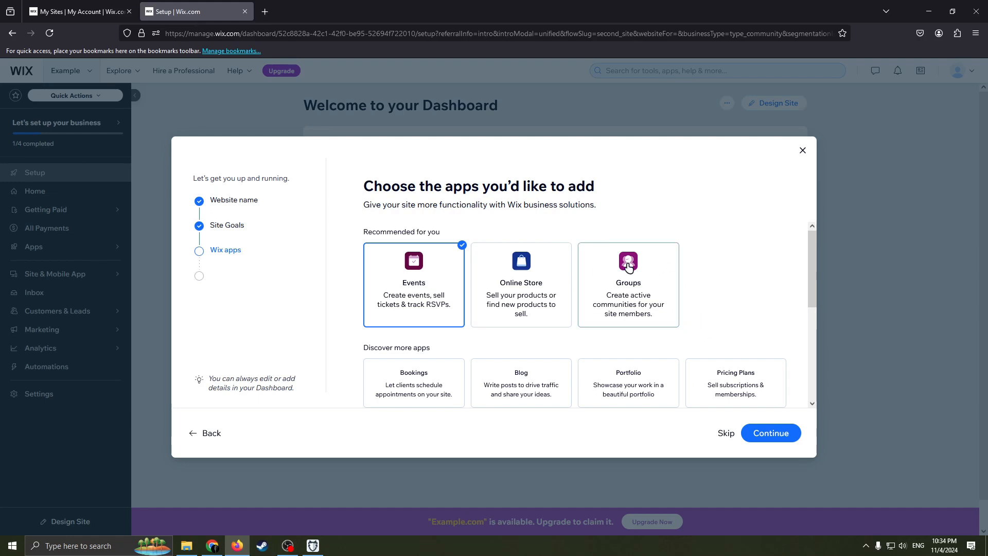
# Step: Add the Groups app alongside Events, finish the setup wizard, and continue to the dashboard
pyautogui.click(643, 293)
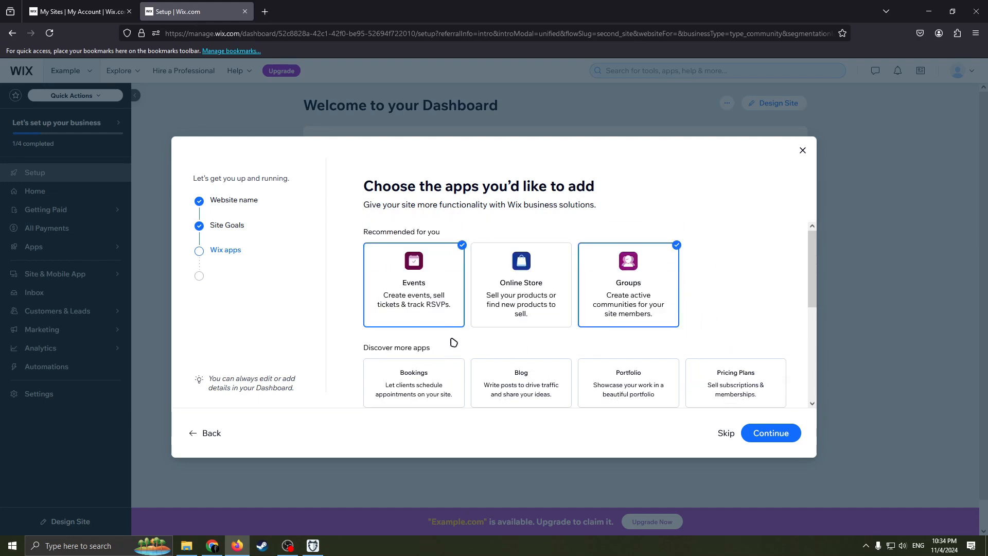
pyautogui.scroll(-2, 479, 373)
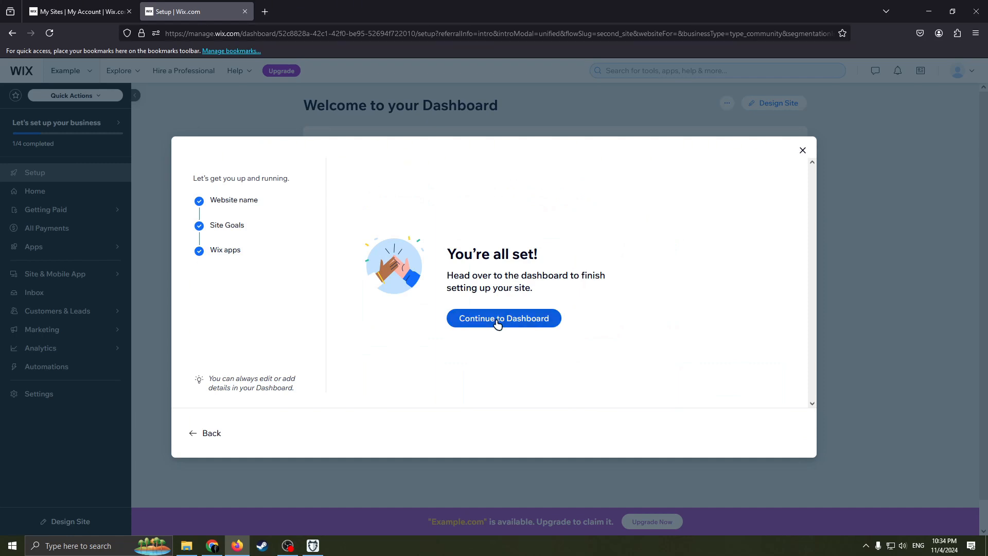
pyautogui.click(497, 323)
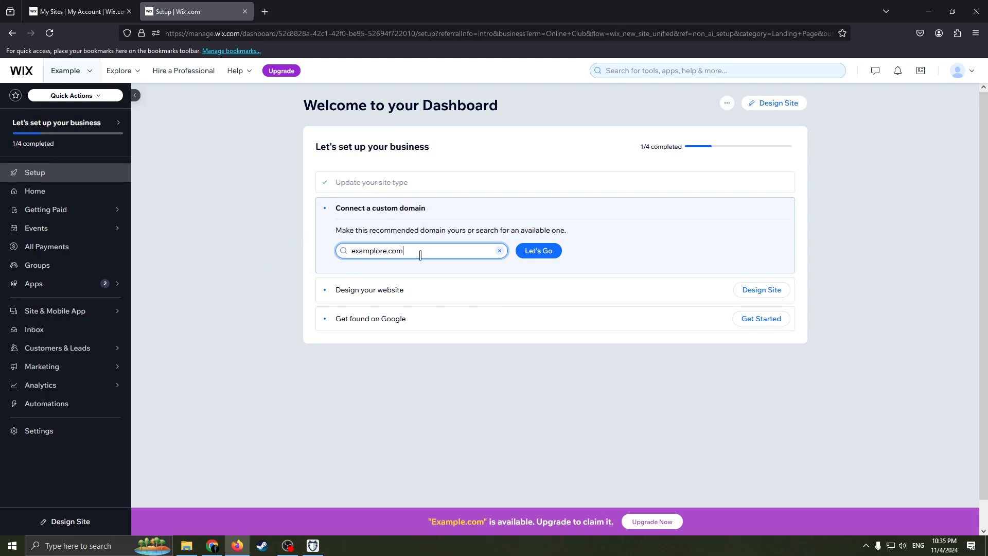
pyautogui.moveTo(419, 252); pyautogui.dragTo(341, 250)
pyautogui.click(397, 253)
pyautogui.click(430, 253)
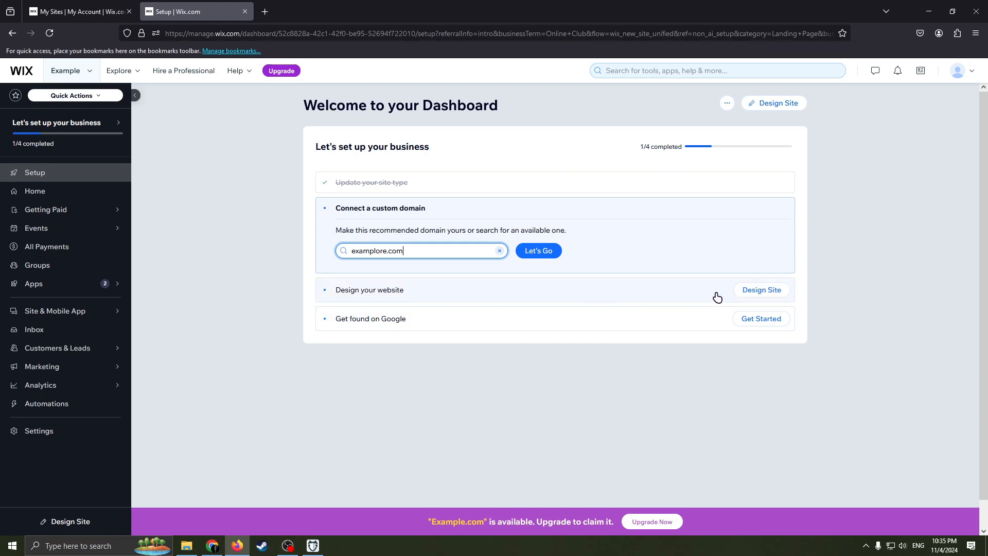
# Step: Start designing the website by choosing to customize a template
pyautogui.click(755, 297)
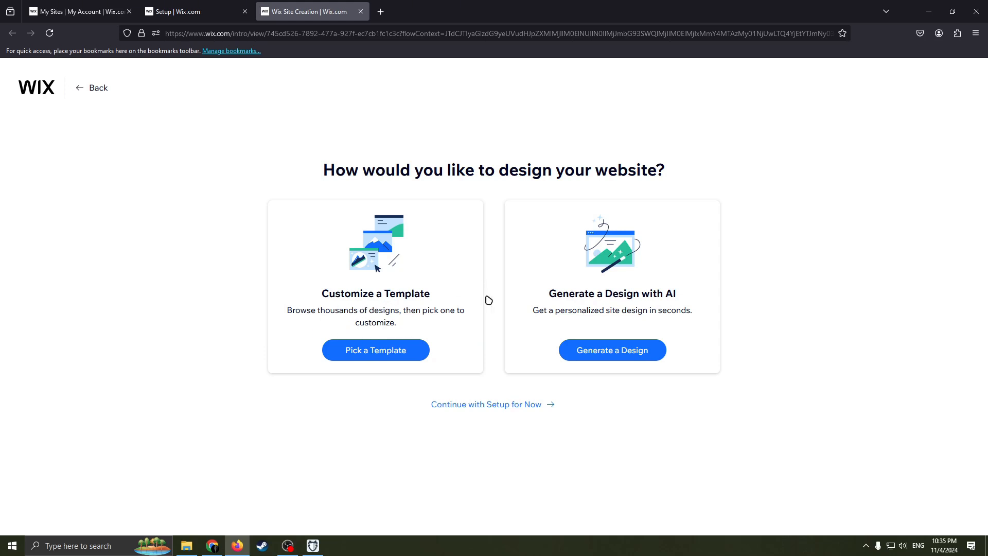
pyautogui.click(403, 348)
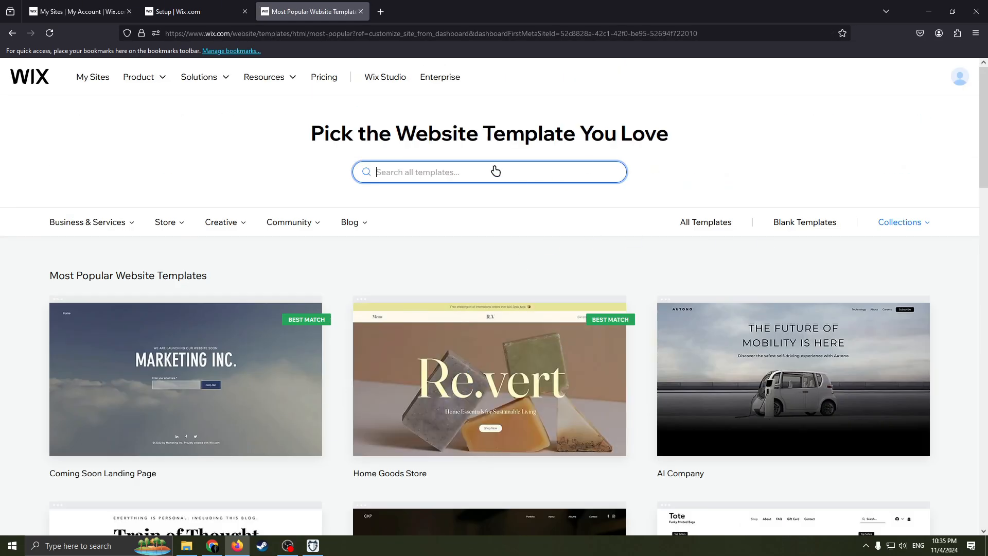
# Step: Browse the most popular, blank and all website template listings
pyautogui.scroll(-1, 514, 216)
pyautogui.scroll(1, 535, 252)
pyautogui.moveTo(564, 312)
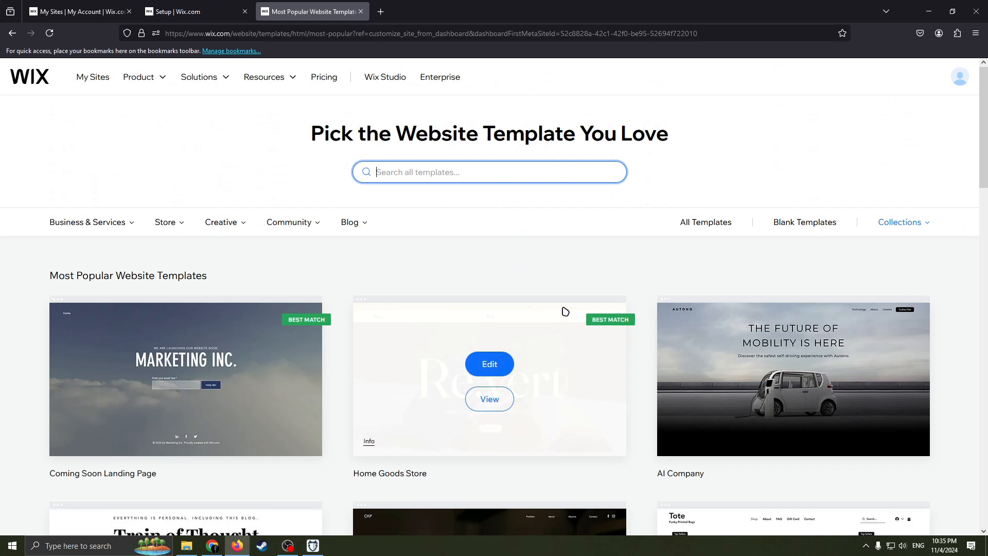
pyautogui.moveTo(222, 280); pyautogui.dragTo(139, 261)
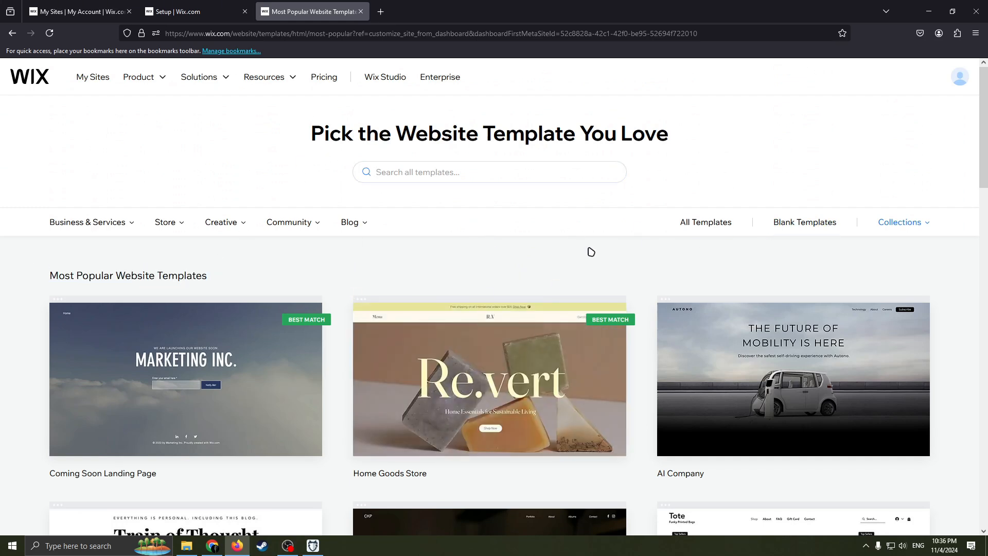
pyautogui.click(821, 227)
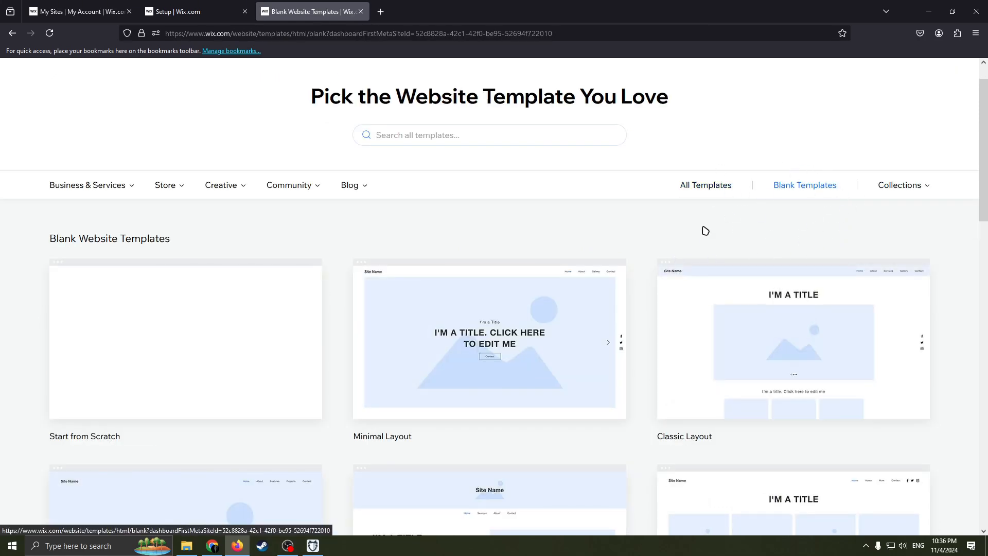
pyautogui.click(686, 185)
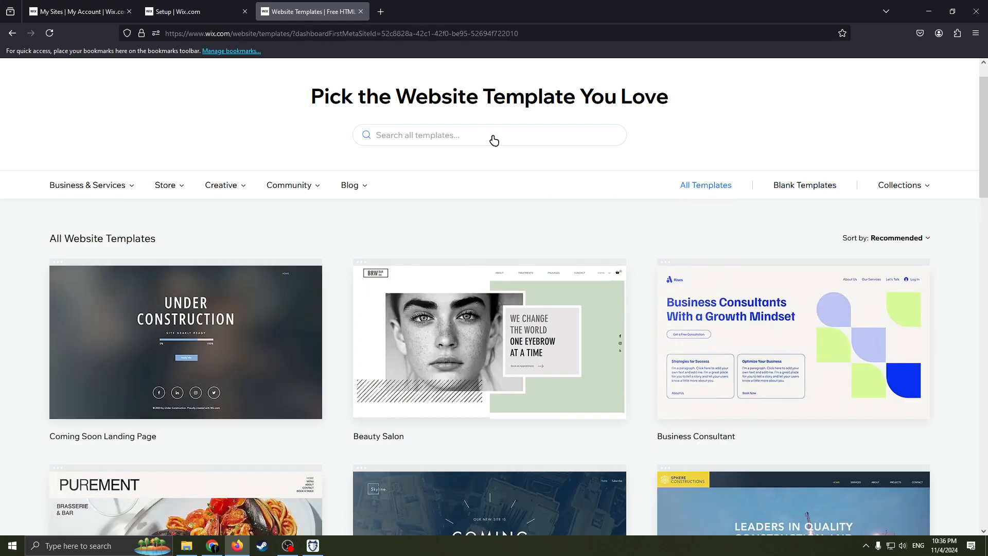
# Step: Search all templates for Membership
pyautogui.click(374, 143)
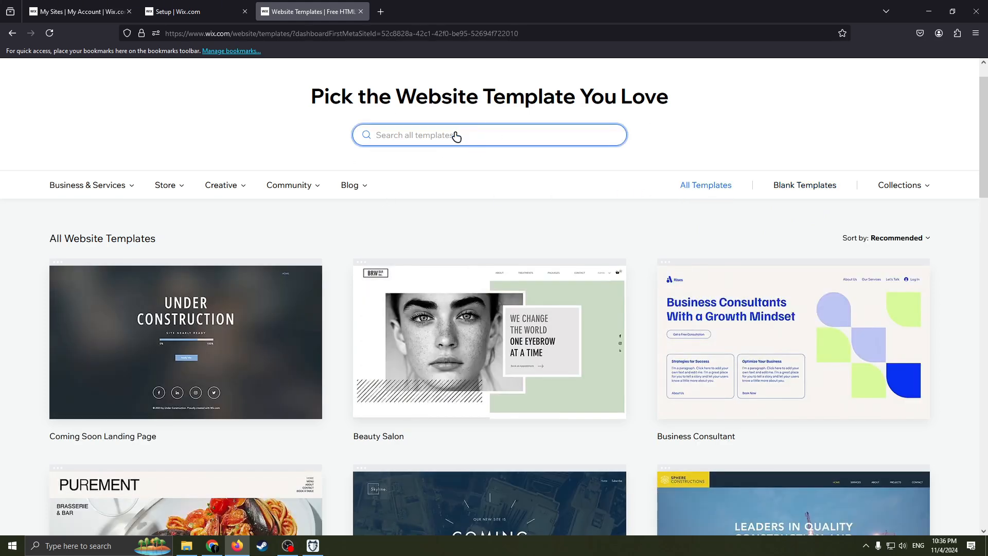
pyautogui.write('Membe')
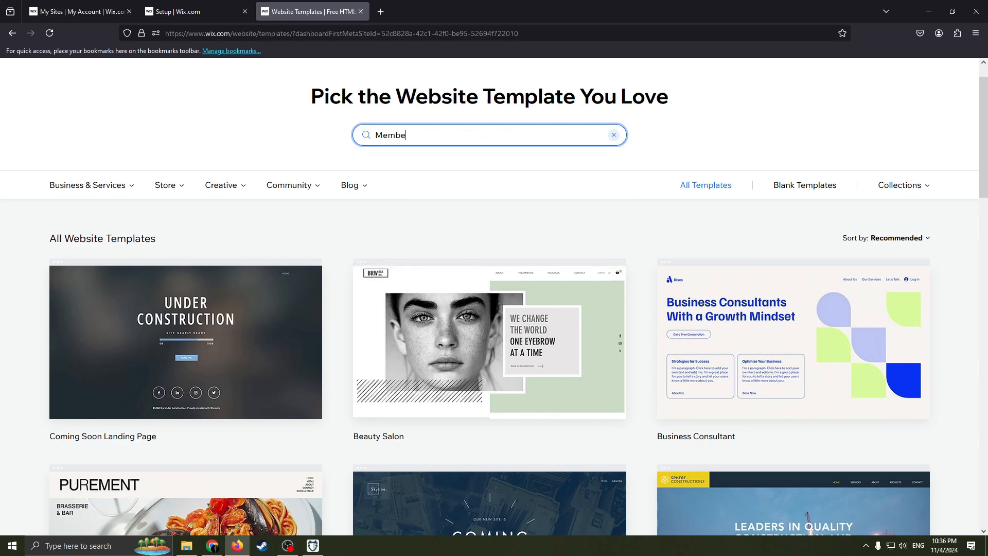
pyautogui.write('rship')
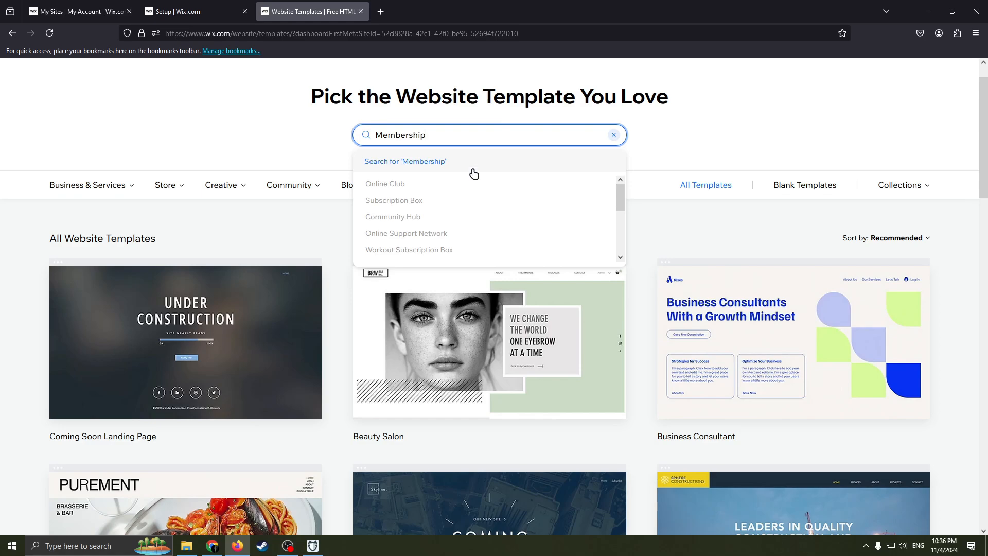
pyautogui.click(470, 170)
# Step: Browse the template search results and open the Community Center template in the editor
pyautogui.scroll(-3, 478, 220)
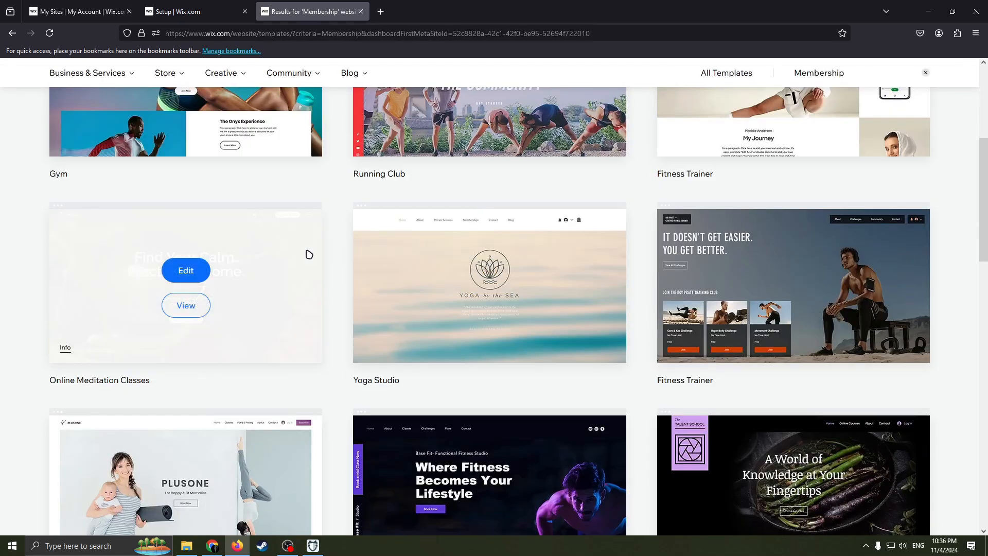
pyautogui.scroll(5, 396, 248)
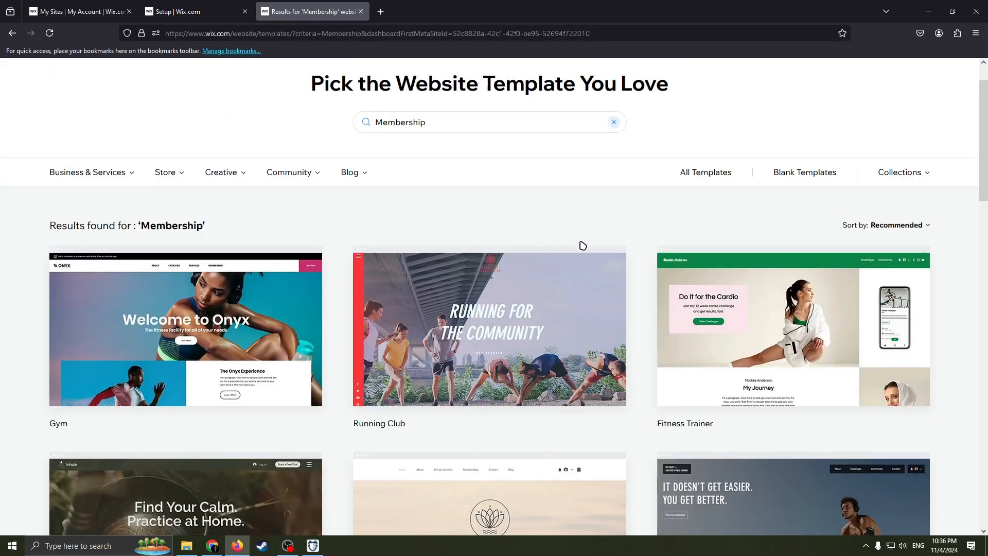
pyautogui.scroll(-1, 576, 252)
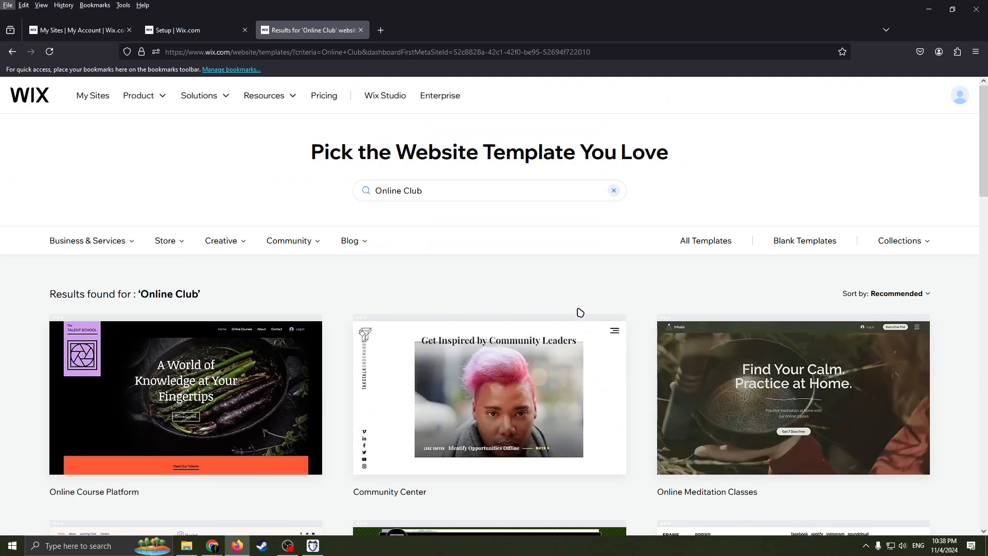
pyautogui.moveTo(547, 374)
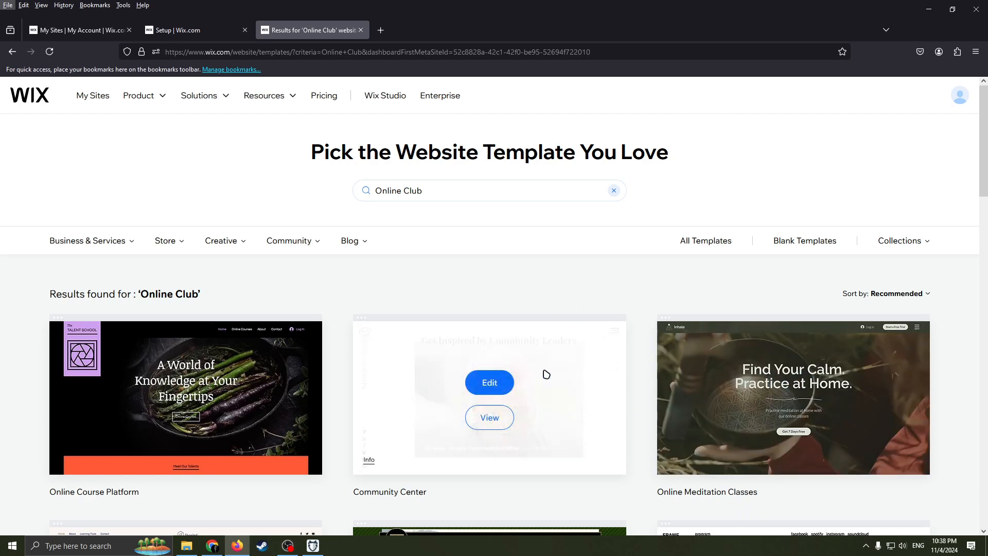
pyautogui.scroll(-1, 625, 265)
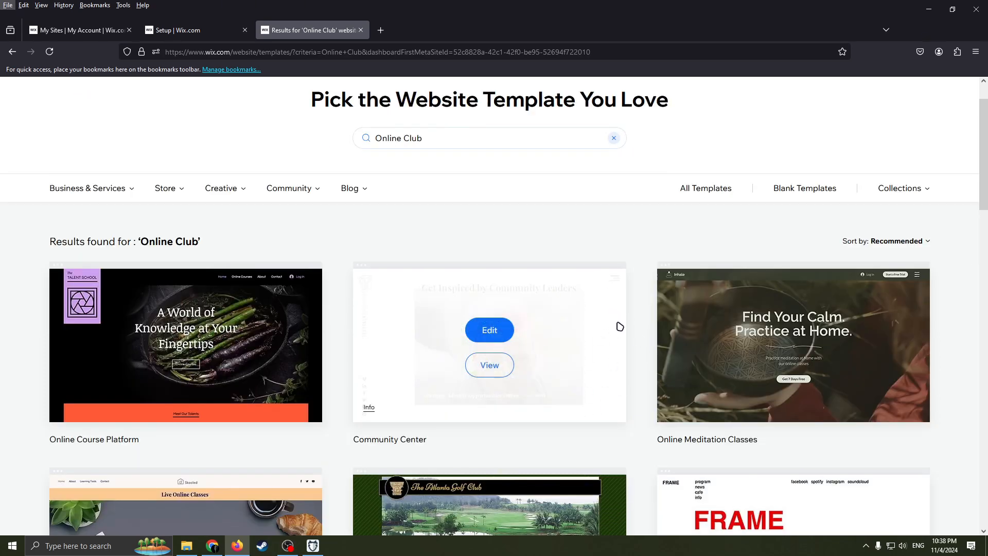
pyautogui.moveTo(763, 362)
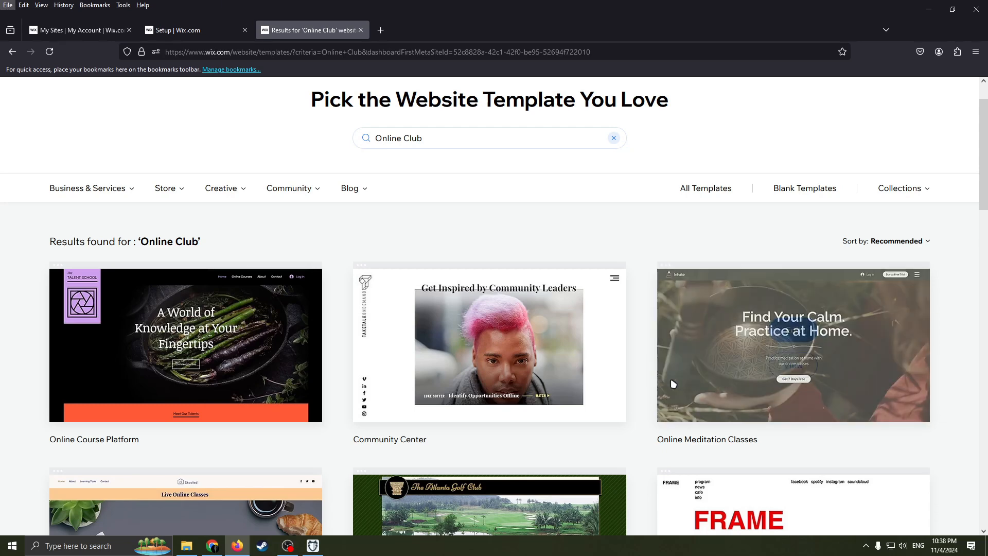
pyautogui.moveTo(672, 379)
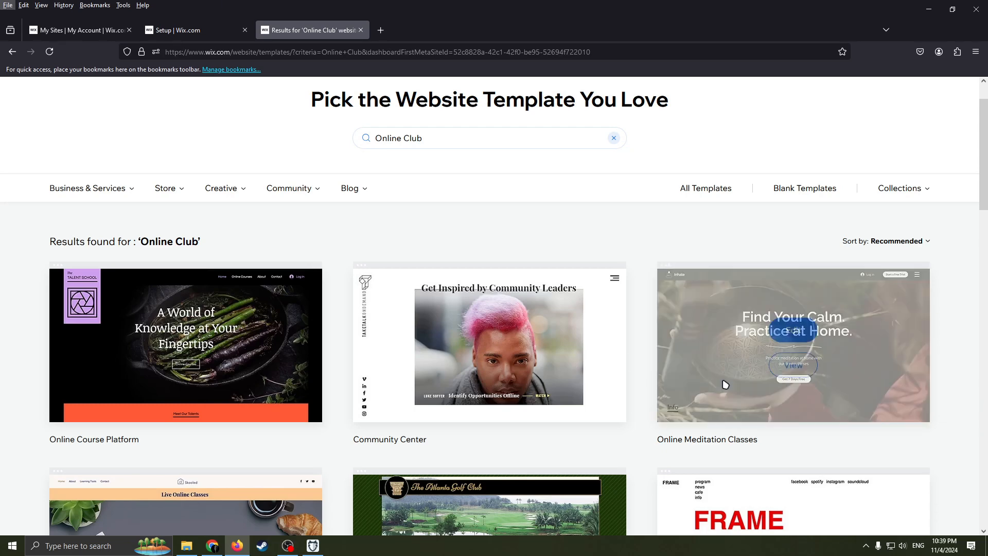
pyautogui.moveTo(597, 365)
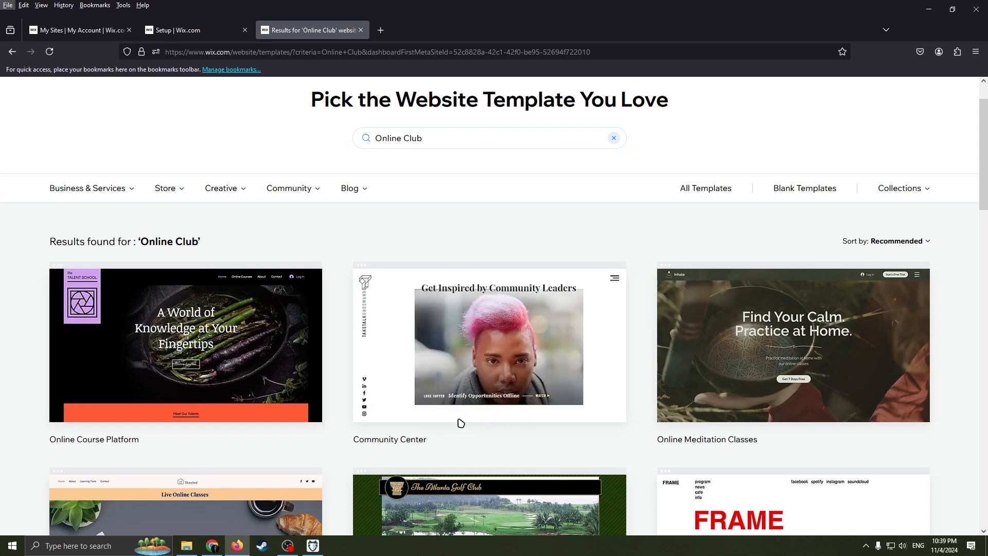
pyautogui.moveTo(461, 397)
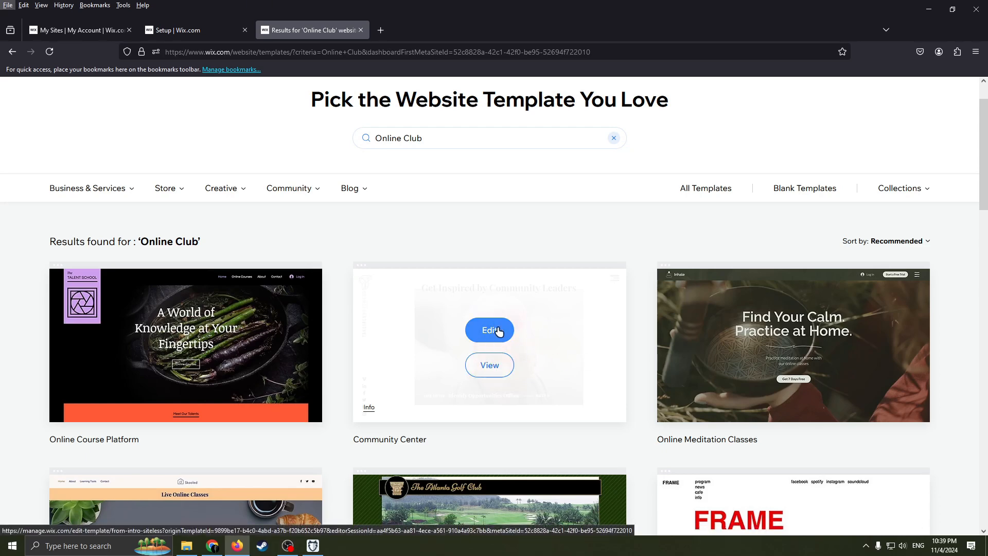
pyautogui.click(484, 332)
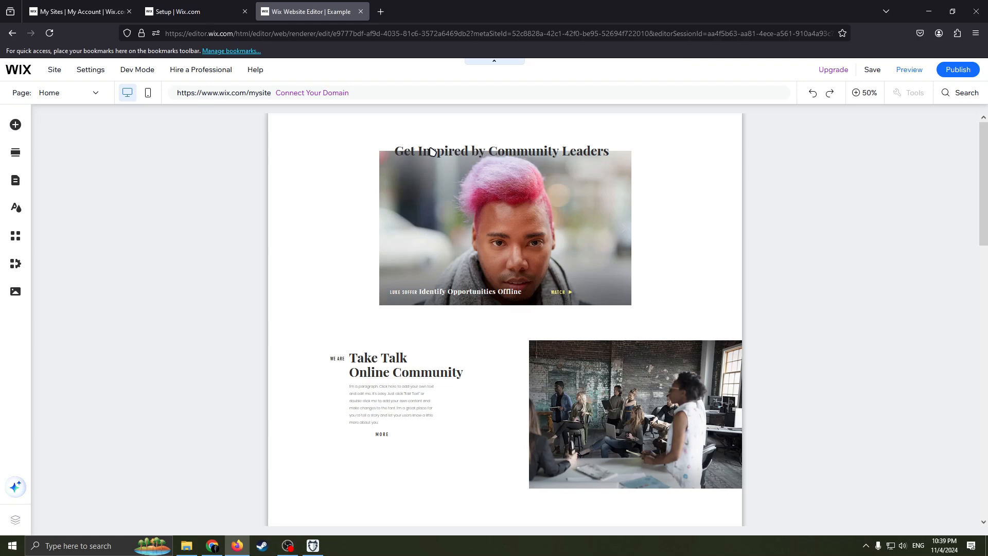
# Step: Examine the list of site pages in the page selector
pyautogui.moveTo(442, 154)
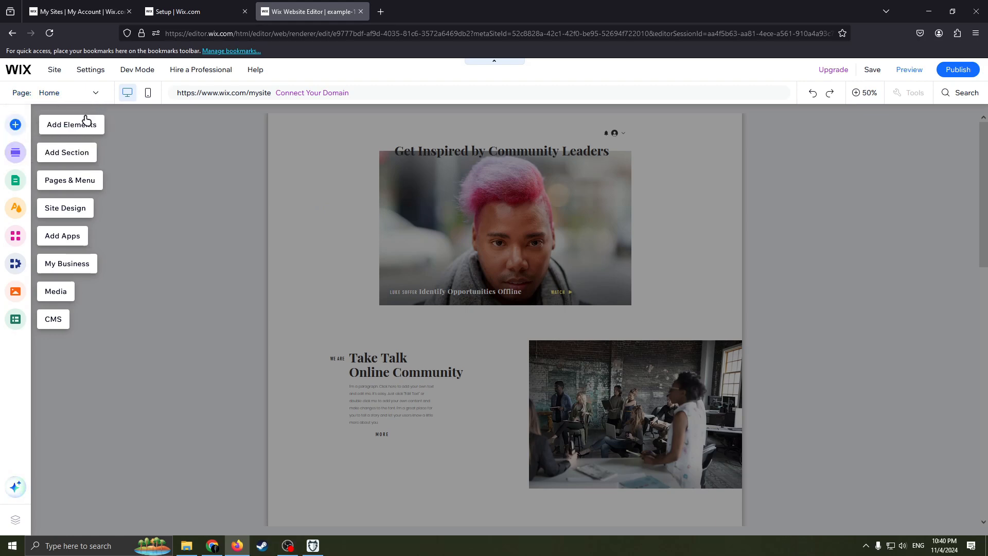
pyautogui.click(94, 96)
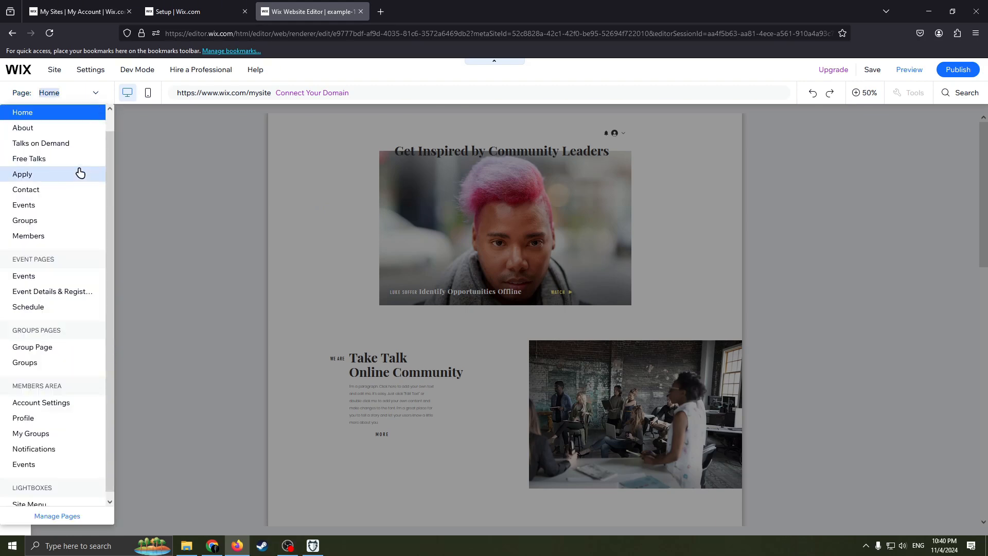
pyautogui.scroll(-1, 74, 231)
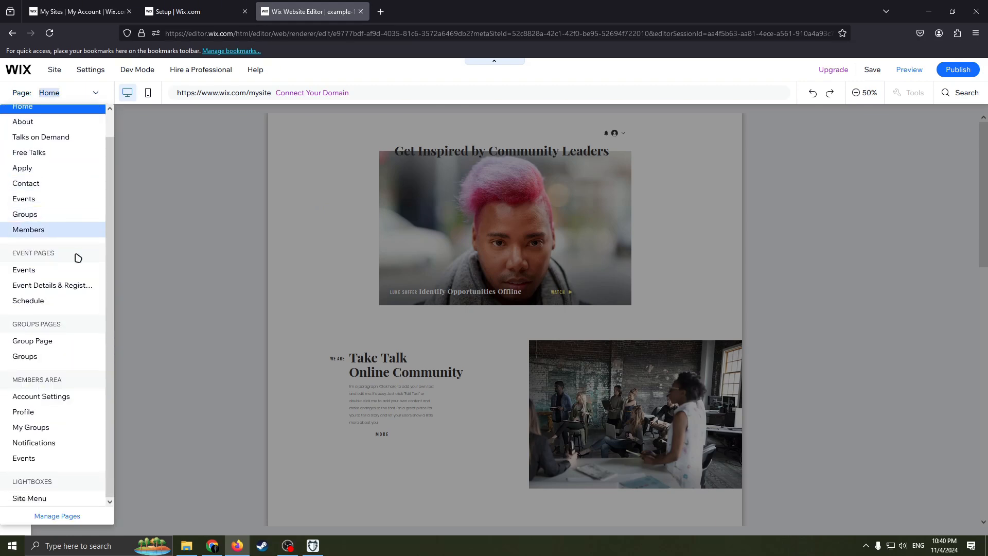
pyautogui.click(182, 186)
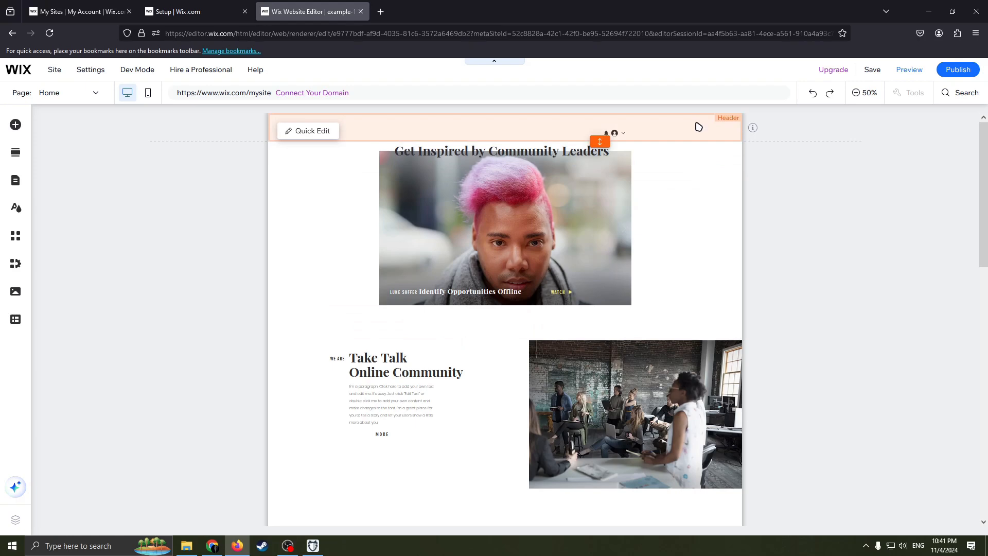
# Step: Clear the 'Get Inspired by Community Leaders' heading text above the slideshow and close its text settings
pyautogui.scroll(-15, 697, 158)
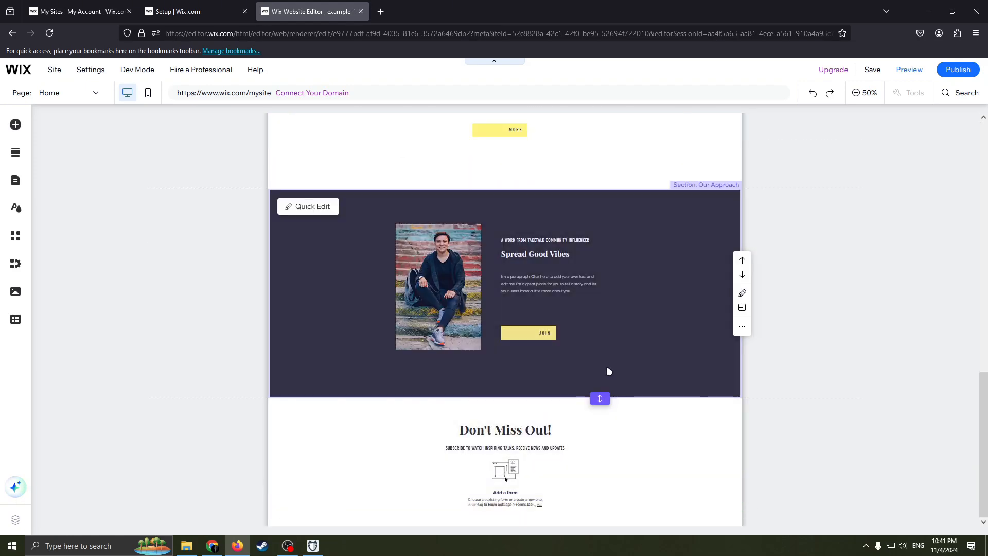
pyautogui.scroll(10, 595, 356)
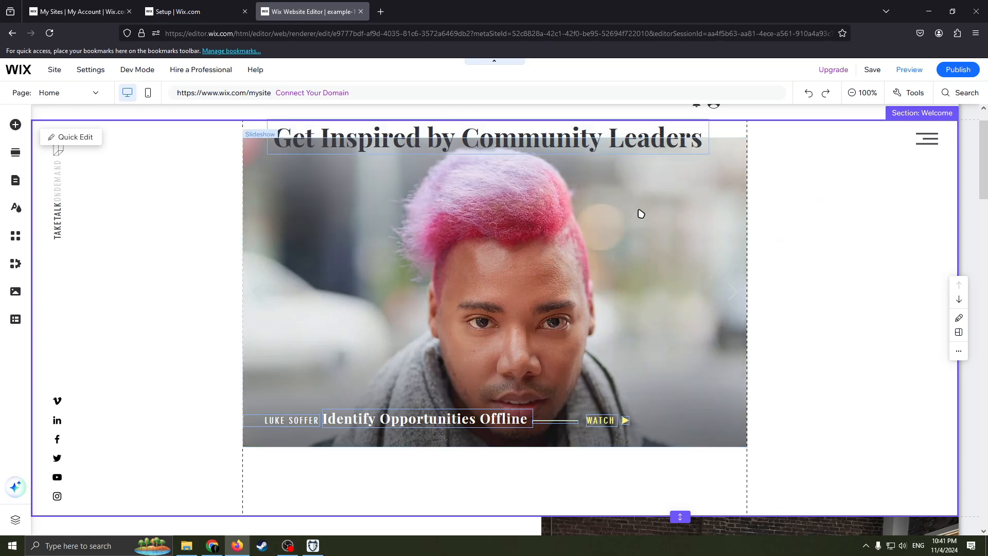
pyautogui.moveTo(403, 137); pyautogui.dragTo(427, 153)
pyautogui.doubleClick(409, 152)
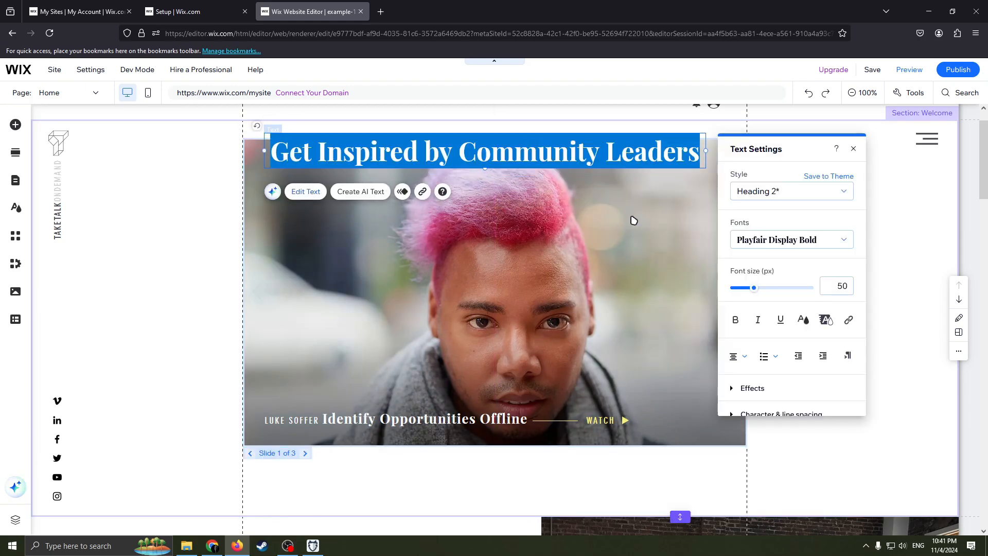
pyautogui.press('BackSpace')
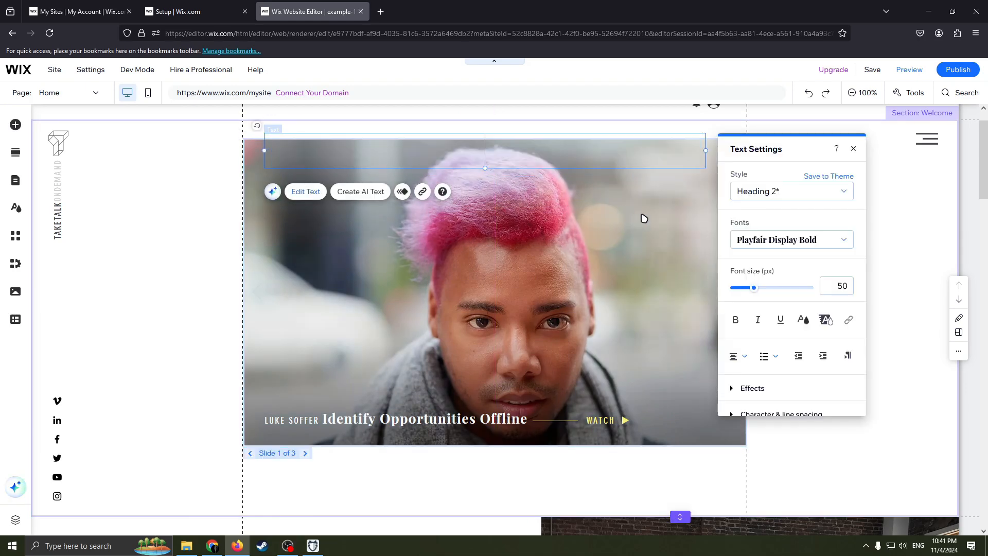
pyautogui.write('gyu')
pyautogui.press('BackSpace')
pyautogui.click(853, 149)
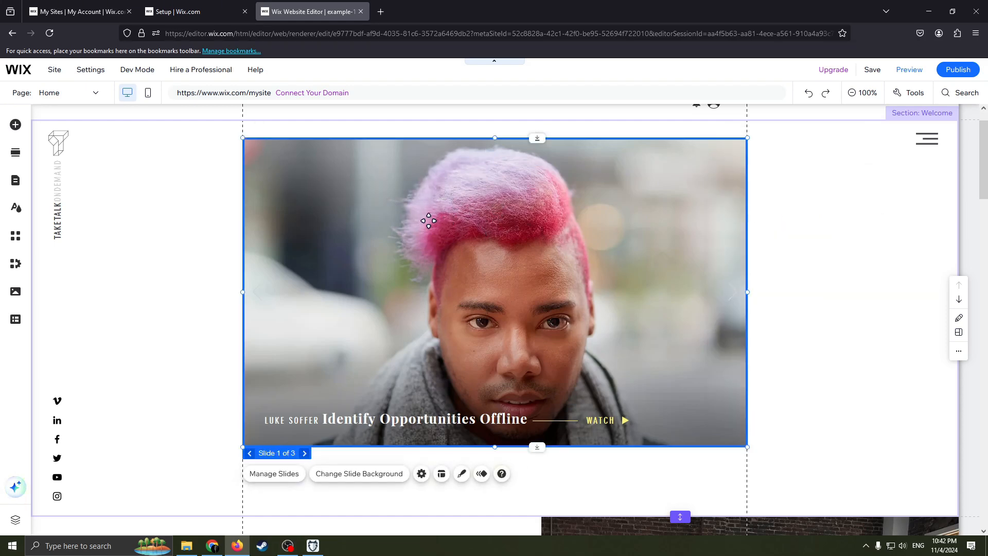
# Step: Move the slideshow lower in the Welcome section and shrink it from its top-left corner
pyautogui.moveTo(422, 211); pyautogui.dragTo(473, 230)
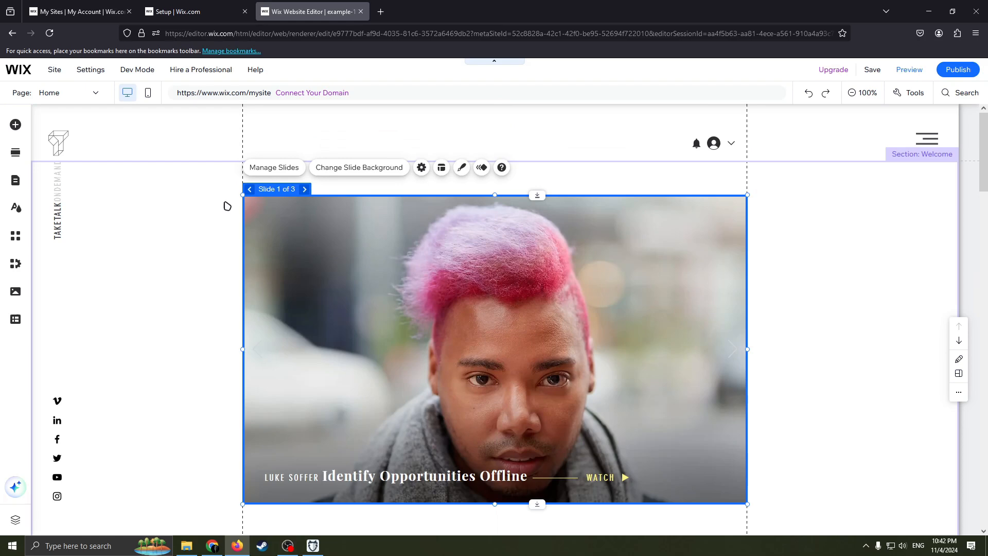
pyautogui.moveTo(240, 190); pyautogui.dragTo(262, 184)
# Step: Cycle through the three slides of the slideshow
pyautogui.click(325, 179)
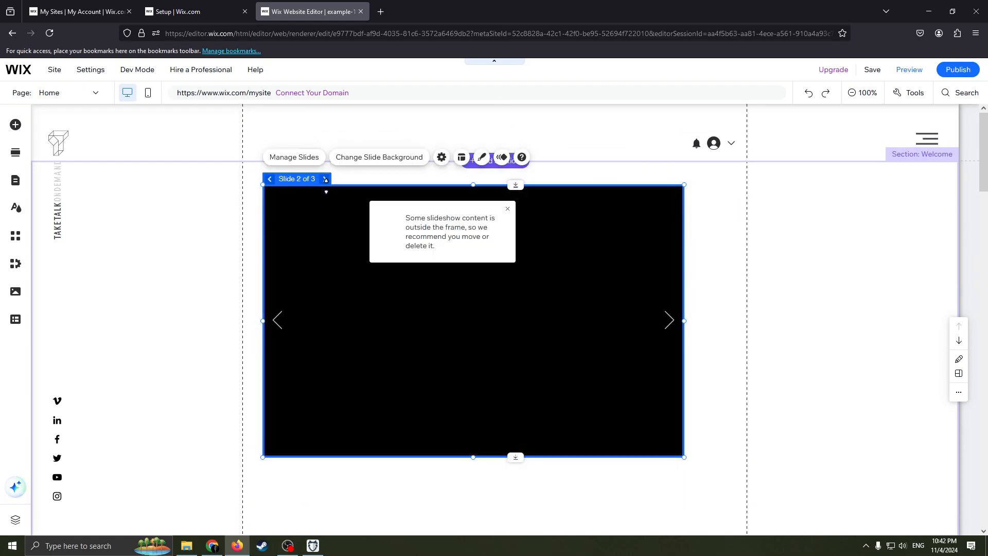
pyautogui.click(324, 179)
pyautogui.click(325, 179)
pyautogui.click(325, 179)
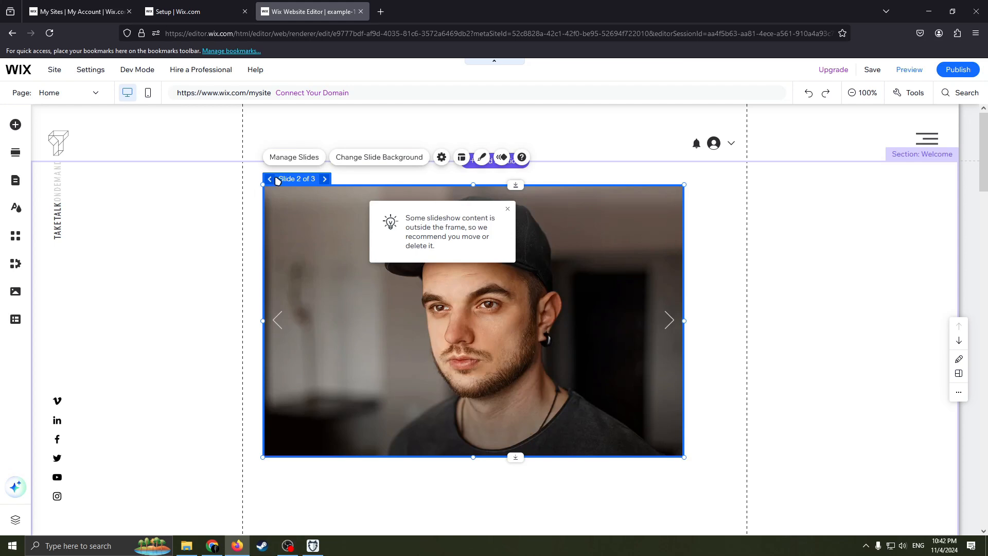
pyautogui.click(272, 179)
pyautogui.click(322, 180)
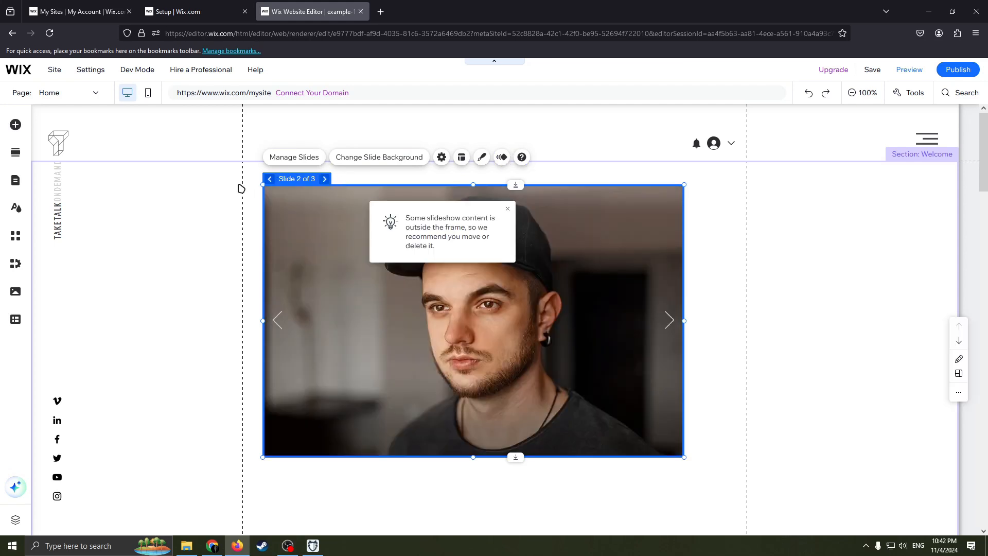
pyautogui.click(325, 179)
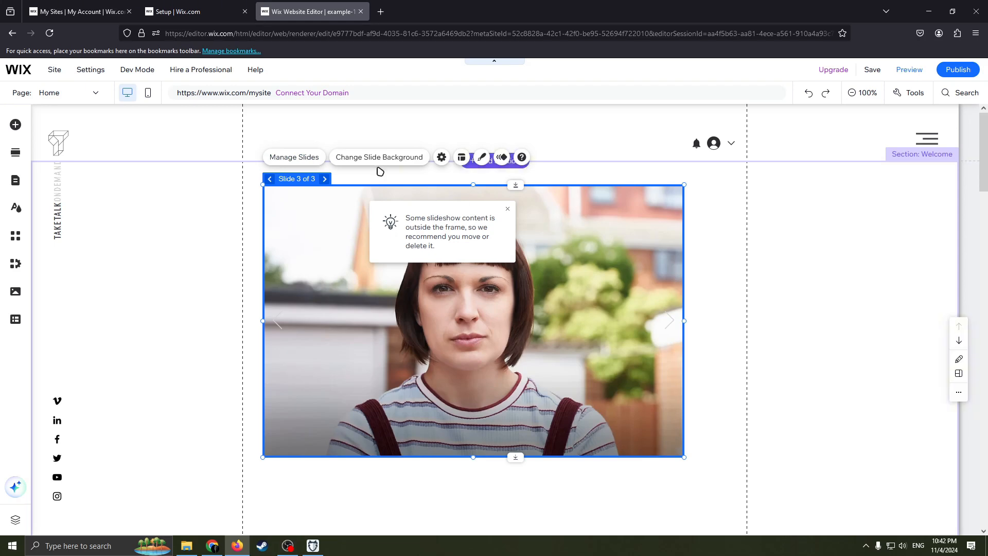
# Step: Open the Add Elements panel with its text element options
pyautogui.scroll(-1, 388, 282)
pyautogui.scroll(1, 388, 283)
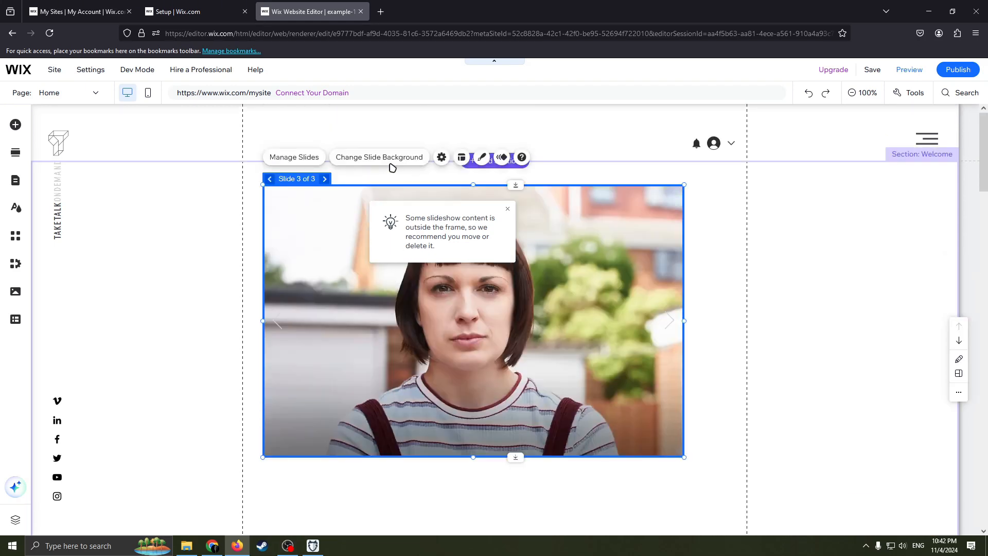
pyautogui.click(712, 217)
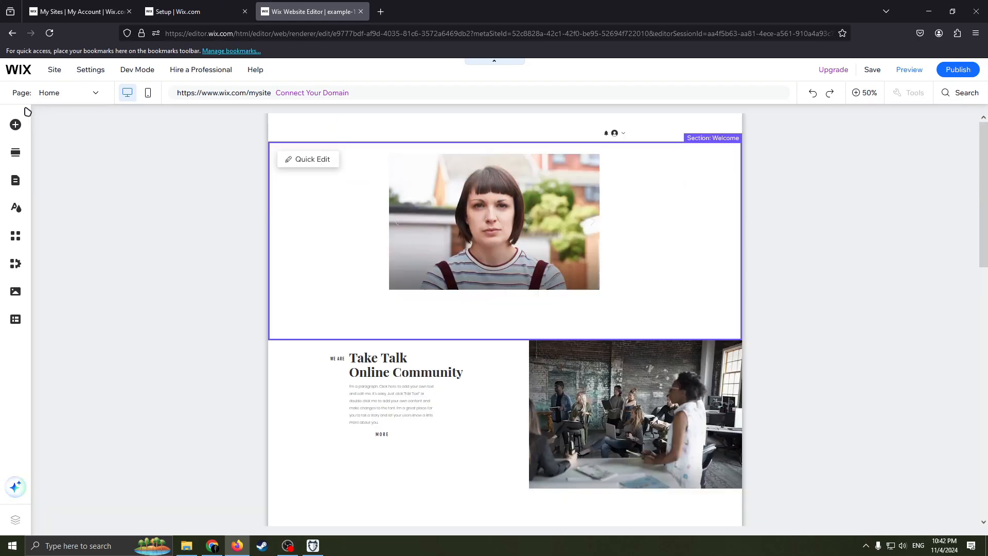
pyautogui.click(16, 124)
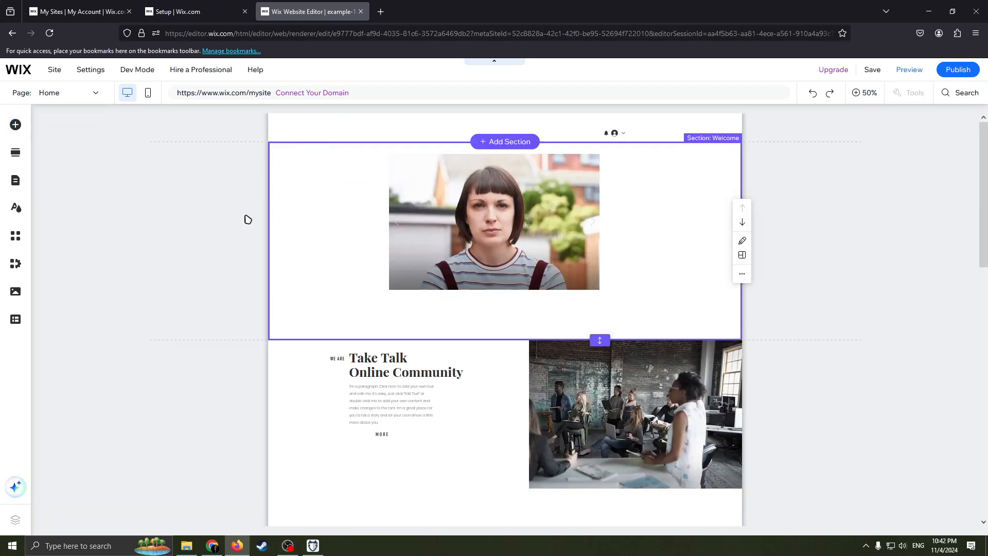
pyautogui.click(760, 245)
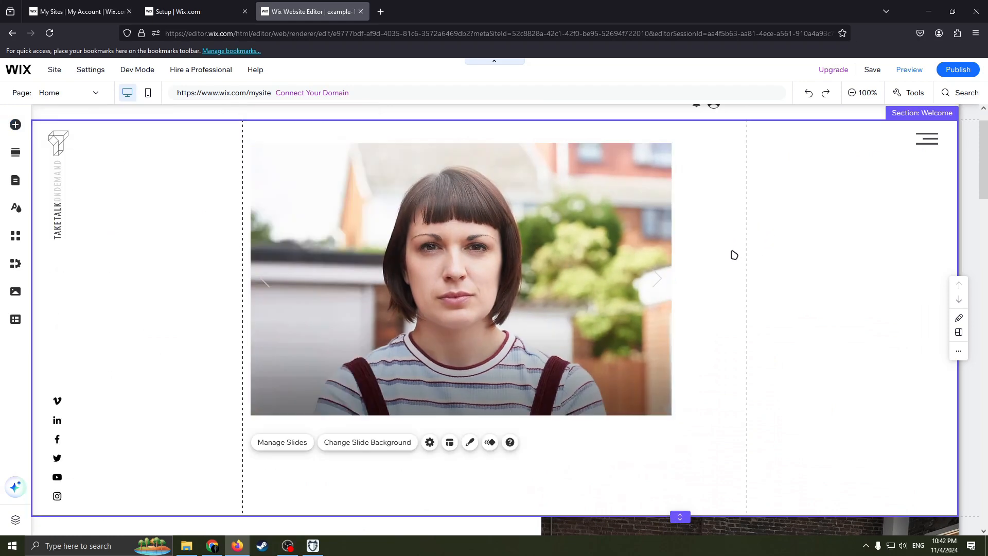
pyautogui.click(735, 255)
pyautogui.scroll(1, 780, 226)
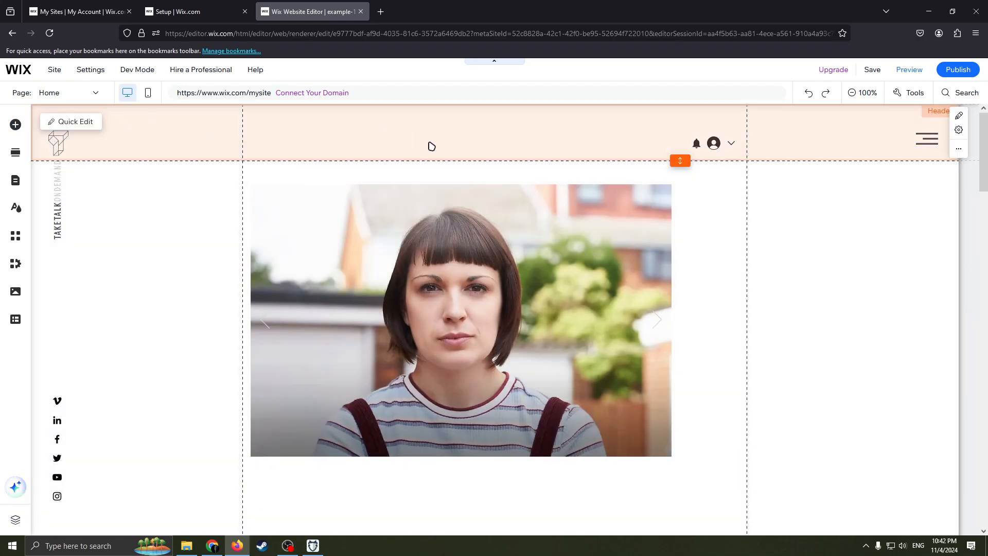
pyautogui.click(15, 125)
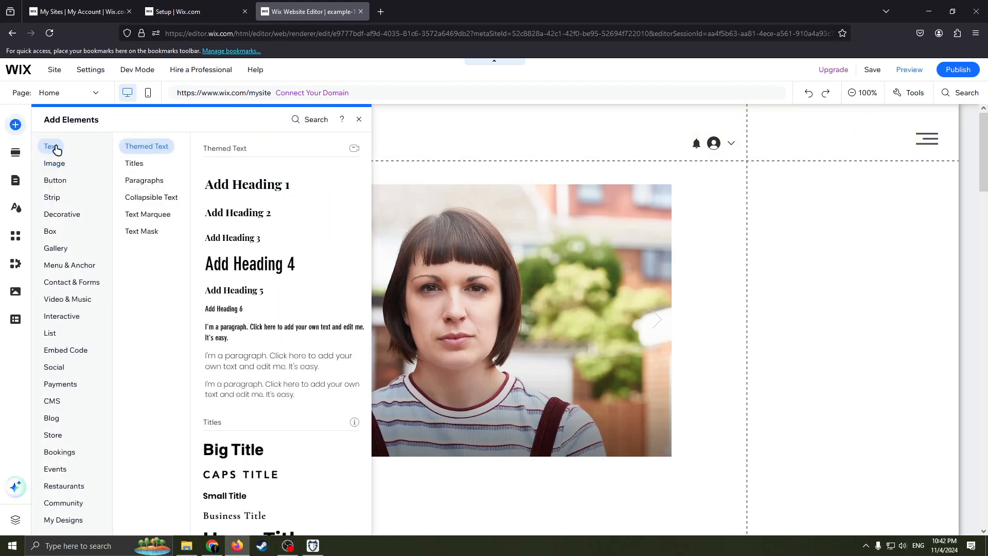
# Step: Place a Heading 1 text box onto the slideshow and clear its text
pyautogui.moveTo(238, 185); pyautogui.dragTo(447, 215)
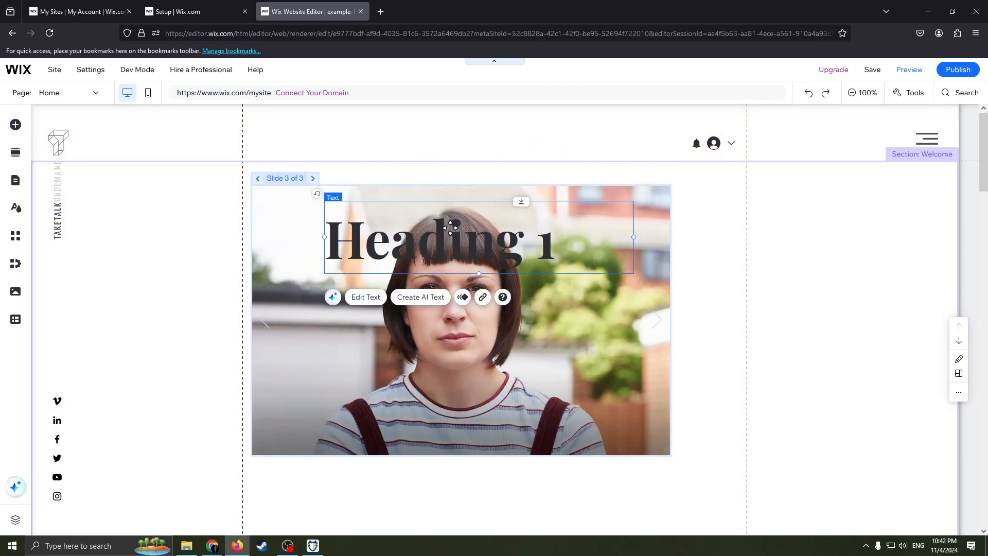
pyautogui.doubleClick(450, 227)
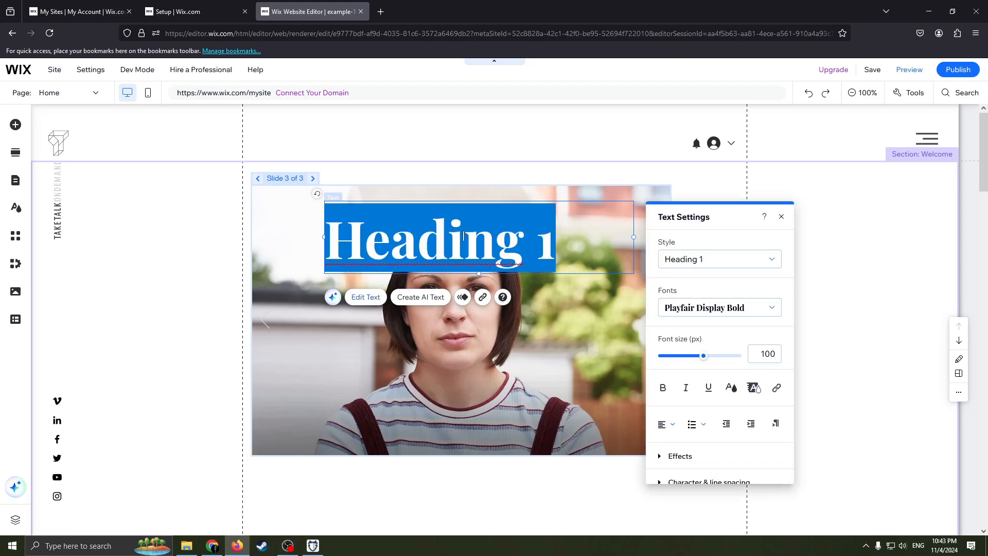
pyautogui.press('BackSpace')
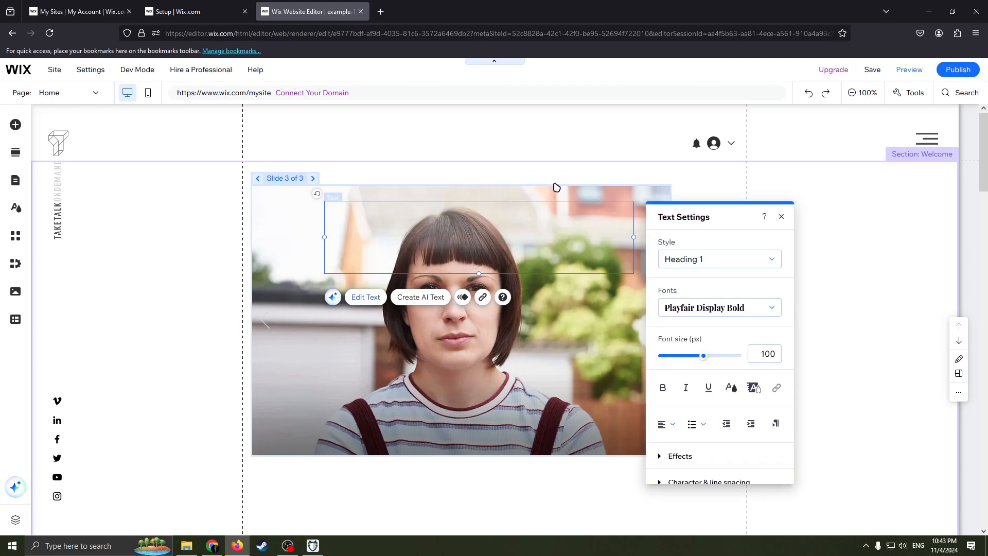
pyautogui.click(781, 216)
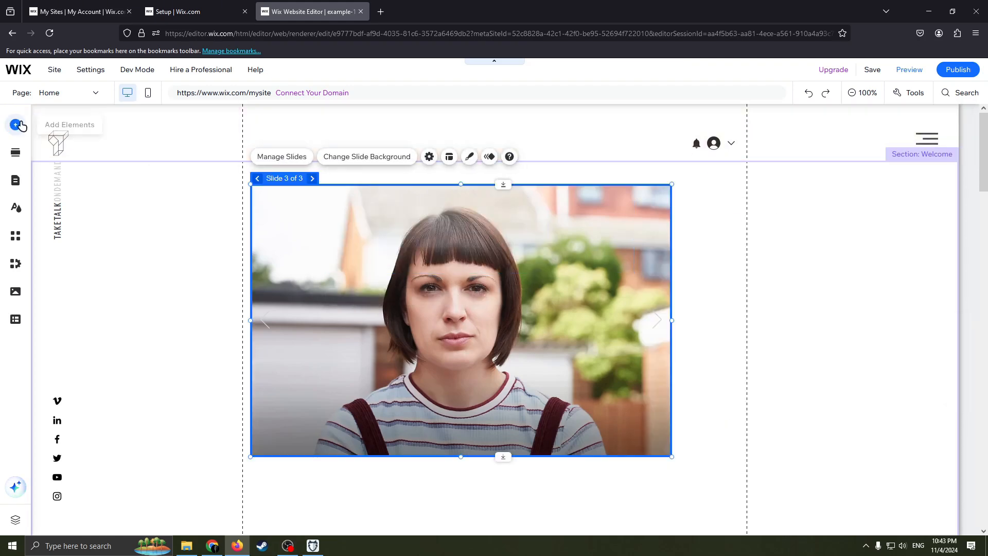
# Step: Add a 'Read More' text button below the slideshow in the Welcome section
pyautogui.click(17, 125)
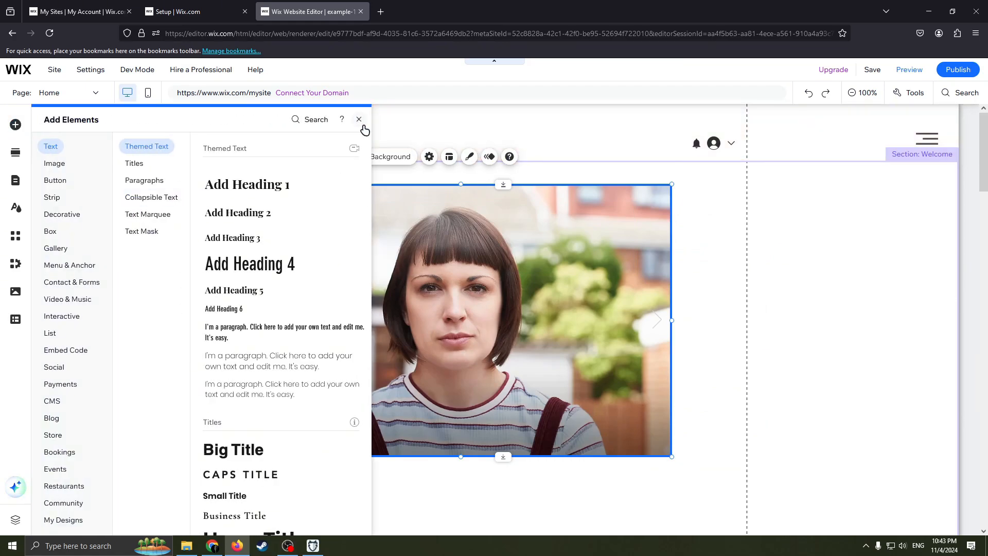
pyautogui.click(359, 119)
pyautogui.scroll(-3, 484, 319)
pyautogui.scroll(1, 383, 254)
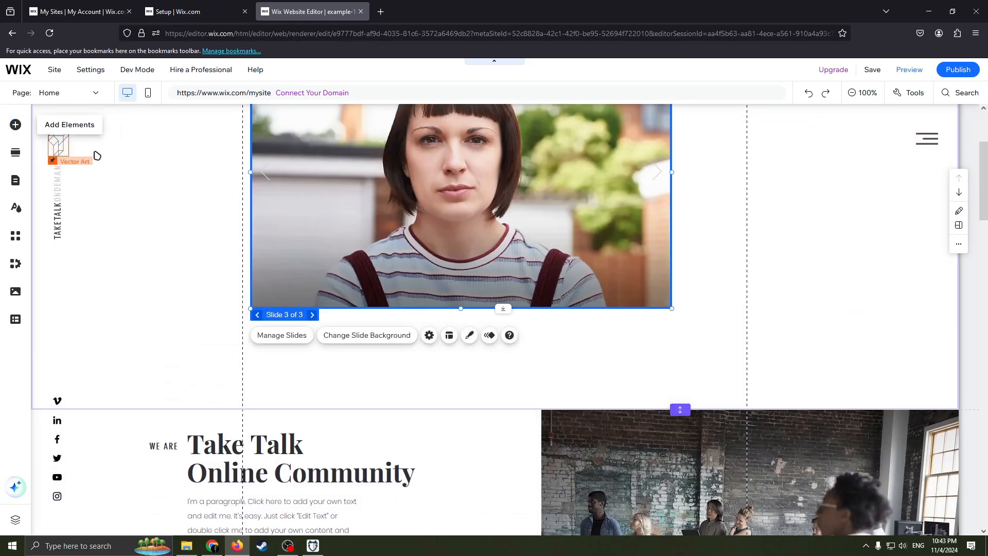
pyautogui.click(16, 124)
pyautogui.click(57, 180)
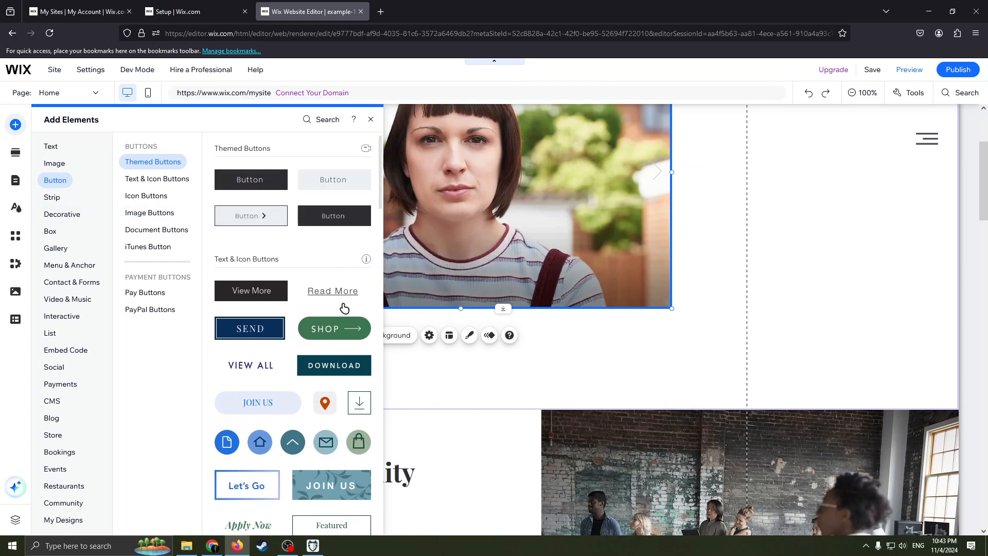
pyautogui.moveTo(335, 296); pyautogui.dragTo(485, 360)
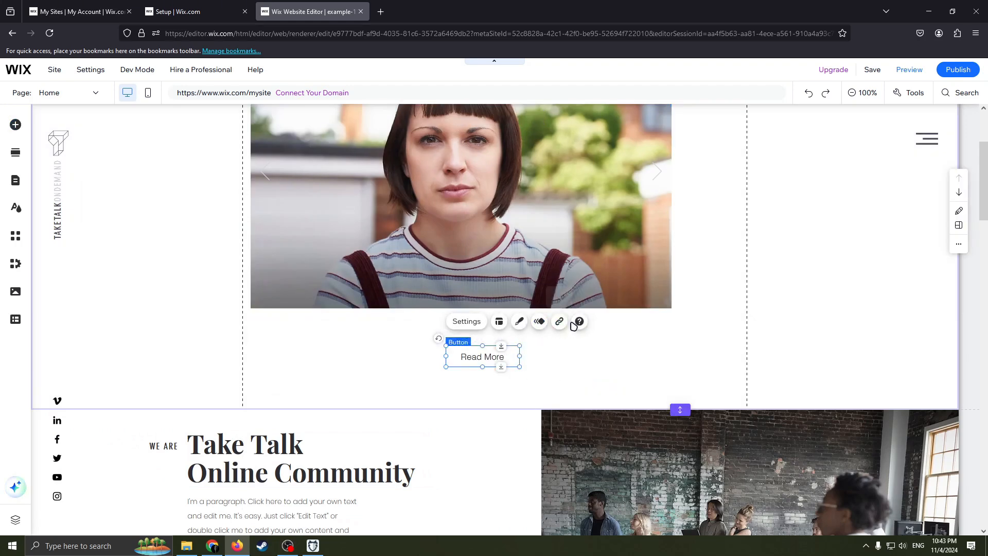
pyautogui.click(560, 321)
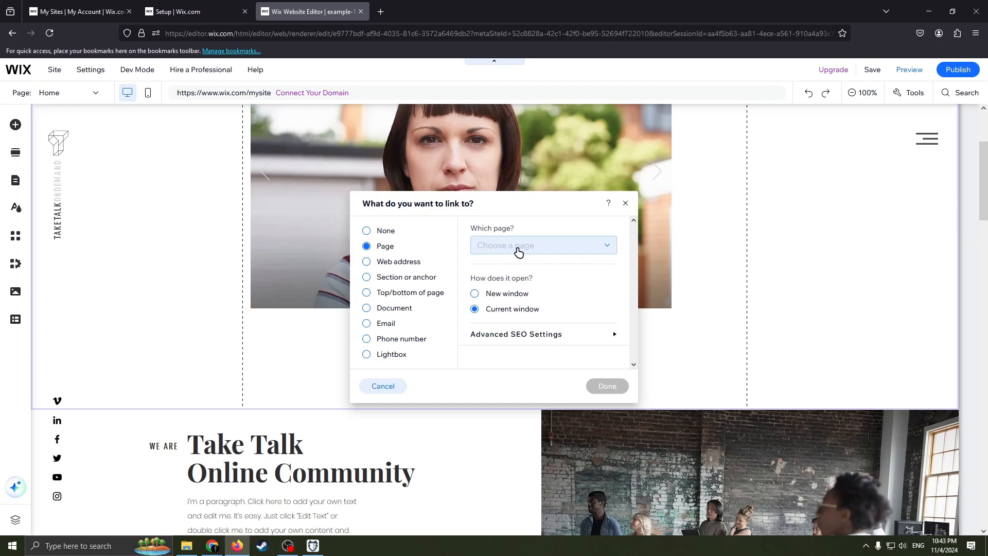
pyautogui.click(399, 264)
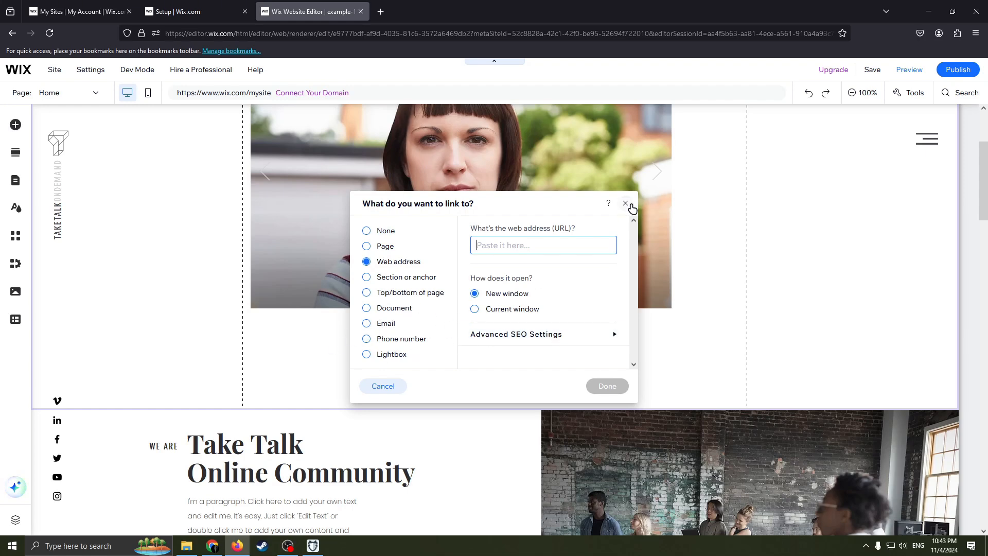
pyautogui.click(626, 203)
# Step: Add a boxed horizontal menu to the header above the slideshow
pyautogui.click(15, 125)
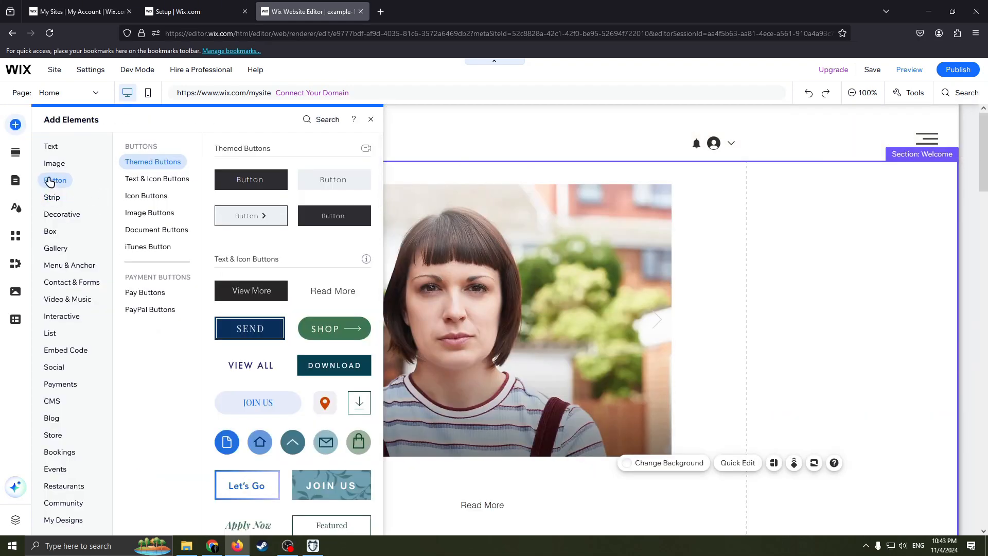
pyautogui.click(50, 169)
pyautogui.click(59, 201)
pyautogui.click(51, 215)
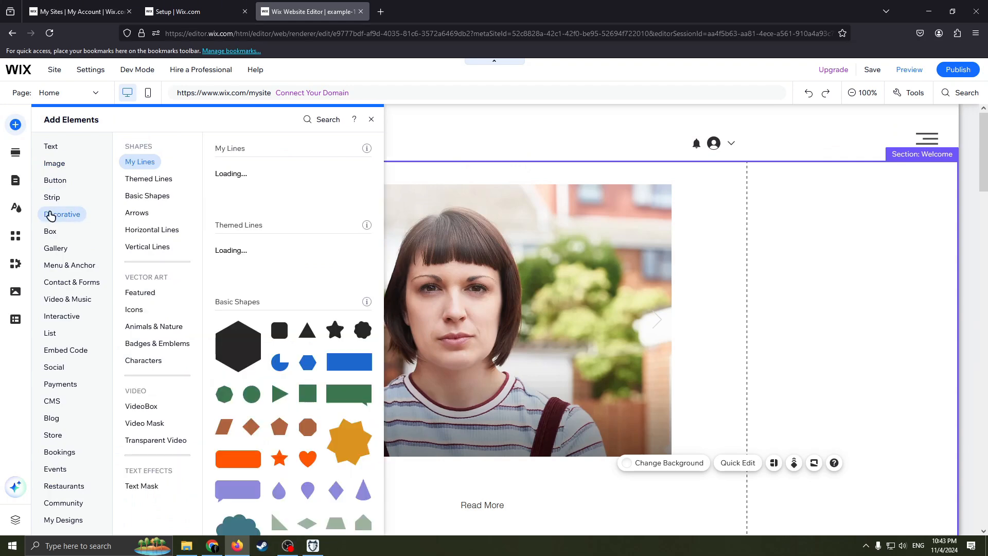
pyautogui.click(50, 229)
pyautogui.click(55, 249)
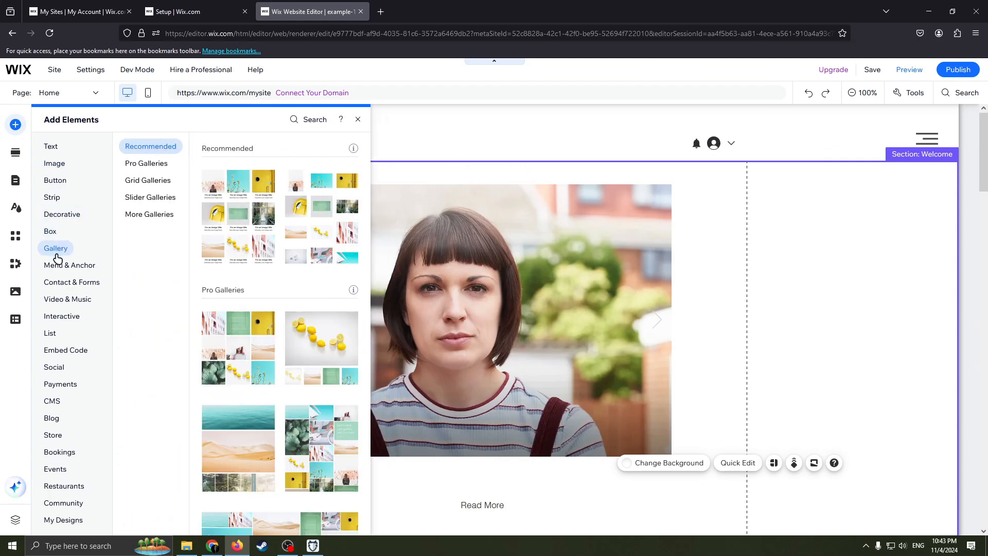
pyautogui.click(63, 263)
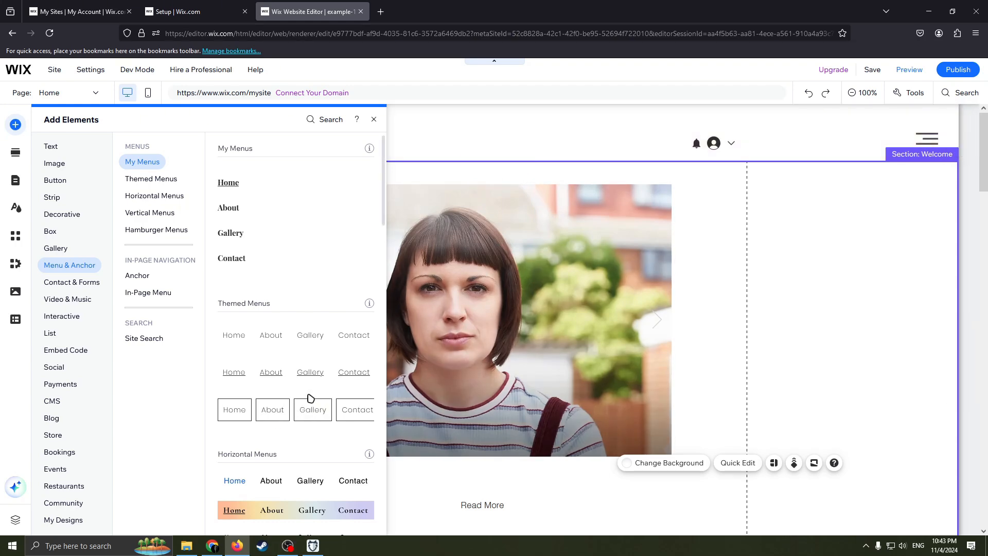
pyautogui.moveTo(271, 409); pyautogui.dragTo(458, 133)
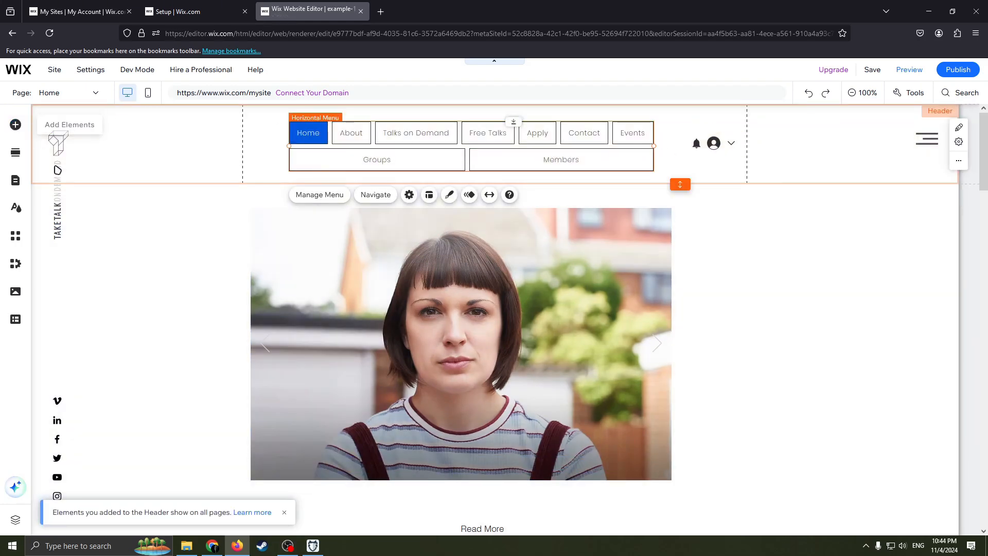
# Step: Delete the paragraph and the MORE link from the About section's left column
pyautogui.scroll(-15, 520, 309)
pyautogui.scroll(4, 605, 315)
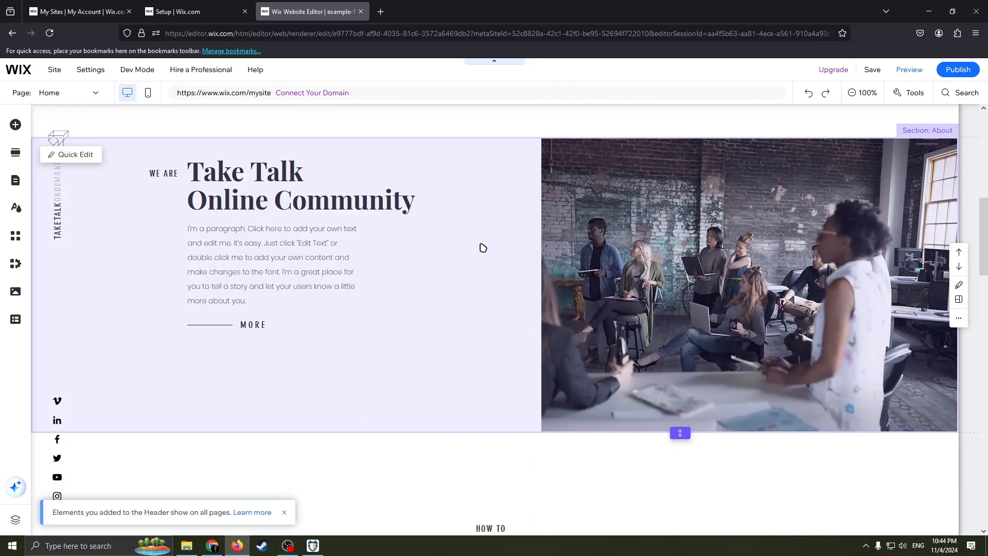
pyautogui.click(511, 262)
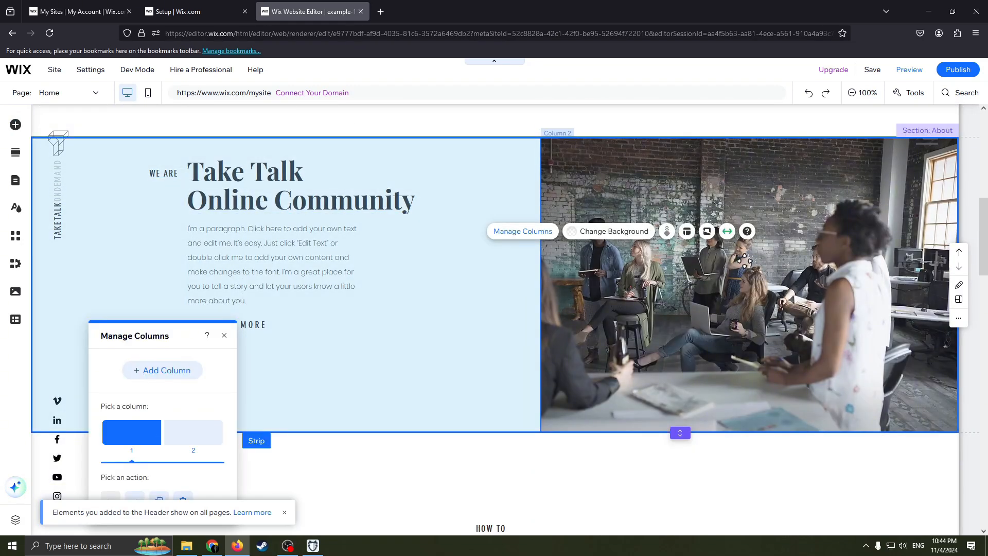
pyautogui.click(498, 287)
pyautogui.moveTo(266, 199)
pyautogui.mouseDown()
pyautogui.moveTo(278, 227)
pyautogui.moveTo(250, 194)
pyautogui.moveTo(280, 199)
pyautogui.moveTo(268, 192)
pyautogui.mouseUp()
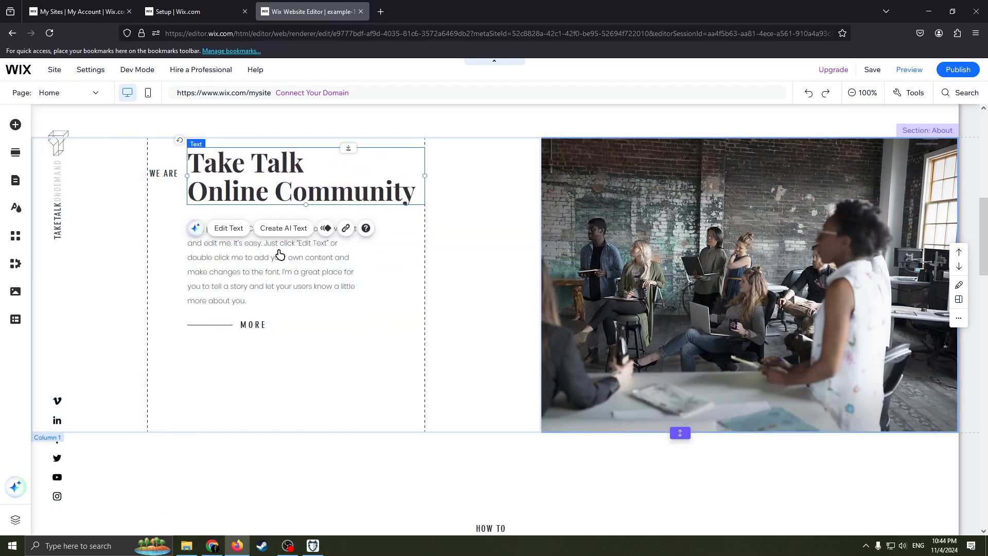
pyautogui.moveTo(280, 254)
pyautogui.mouseDown()
pyautogui.moveTo(304, 304)
pyautogui.moveTo(276, 261)
pyautogui.mouseUp()
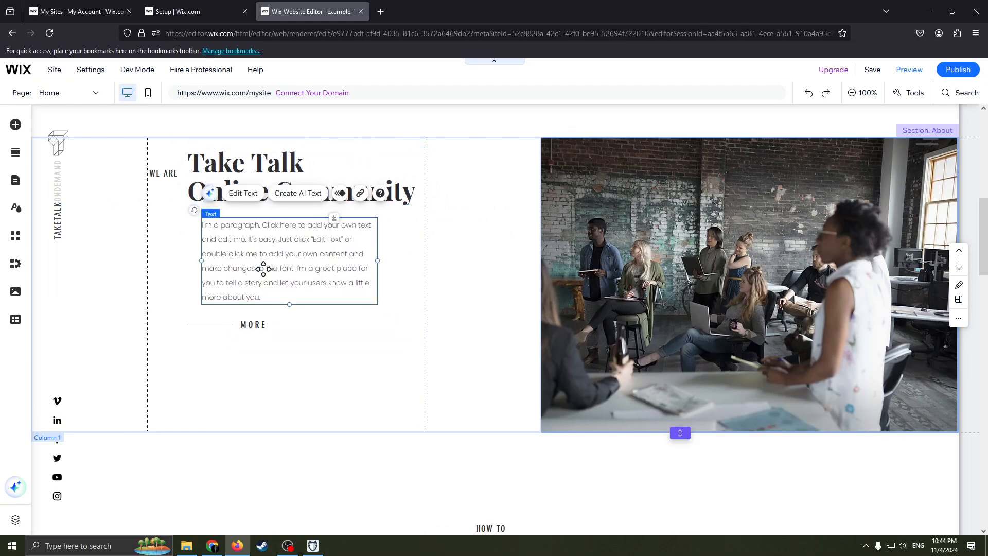
pyautogui.moveTo(218, 320); pyautogui.dragTo(247, 337)
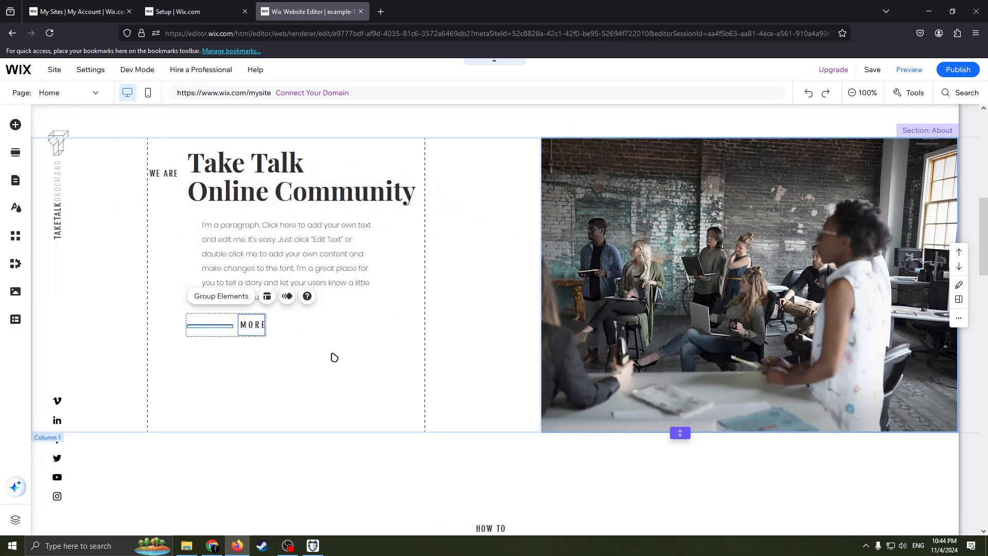
pyautogui.moveTo(334, 355); pyautogui.dragTo(192, 226)
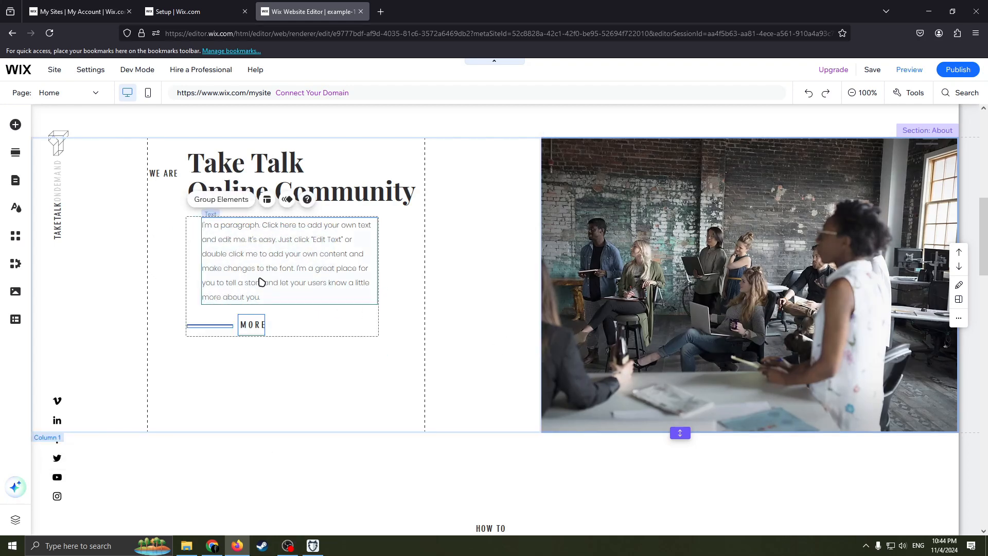
pyautogui.press('Delete')
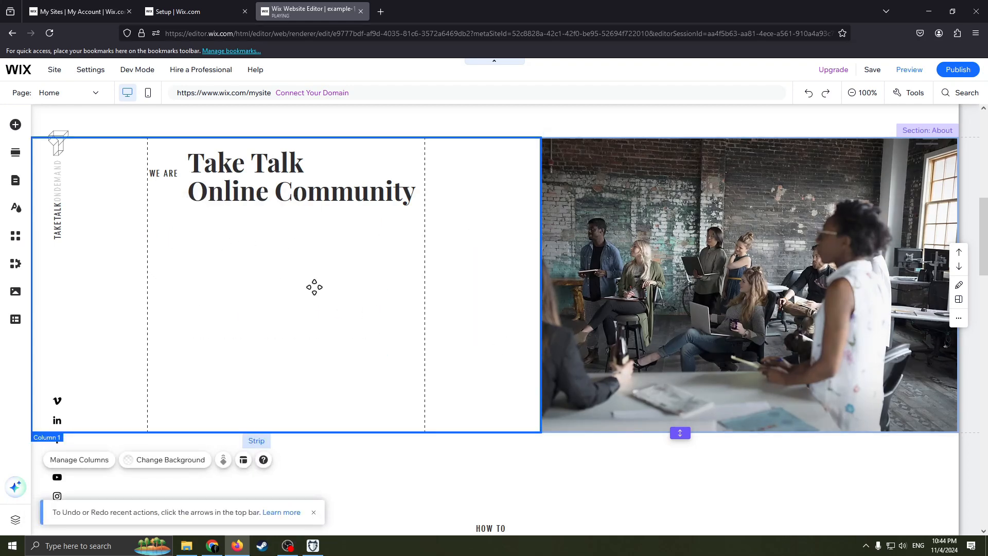
# Step: Delete the 'Take Talk Online Community' heading from the About section
pyautogui.click(278, 167)
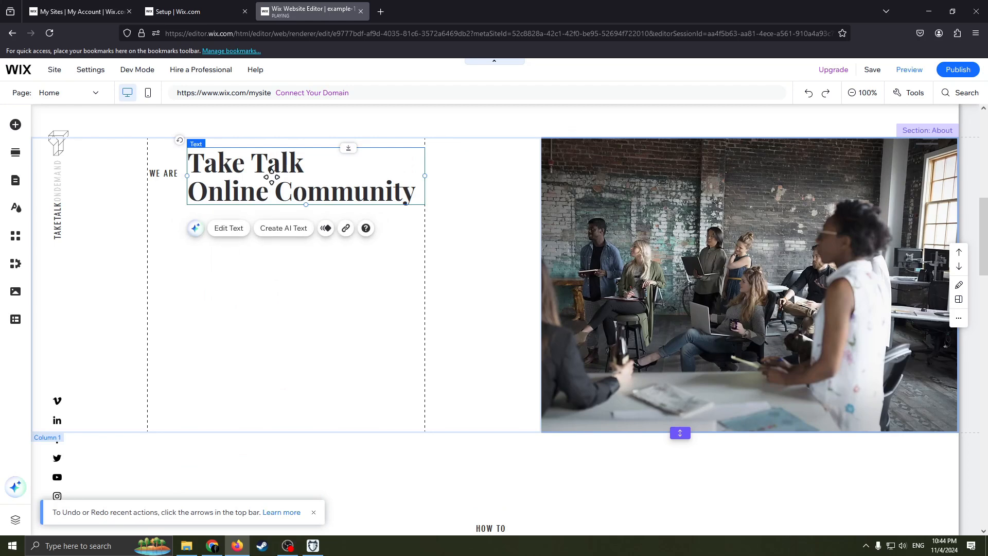
pyautogui.rightClick(272, 177)
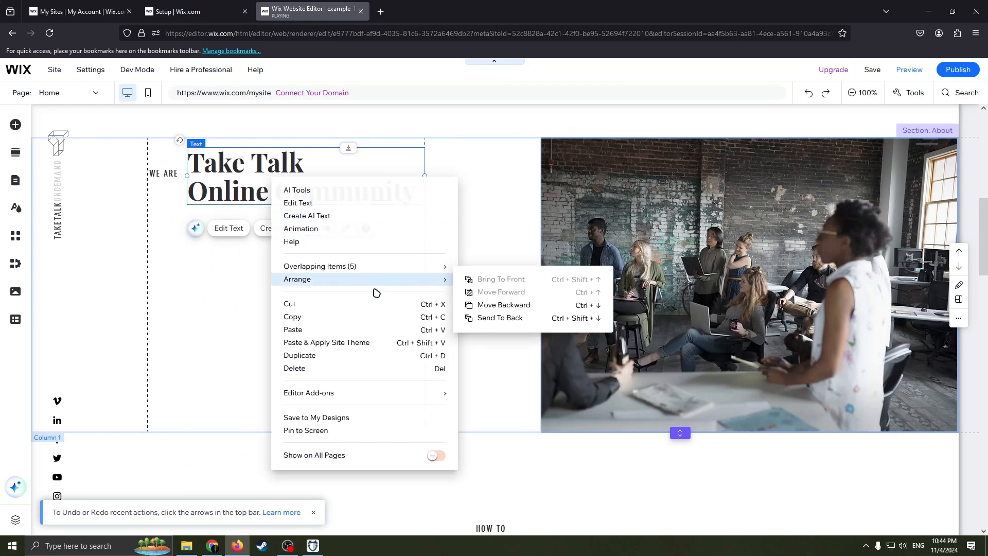
pyautogui.click(313, 369)
pyautogui.click(769, 261)
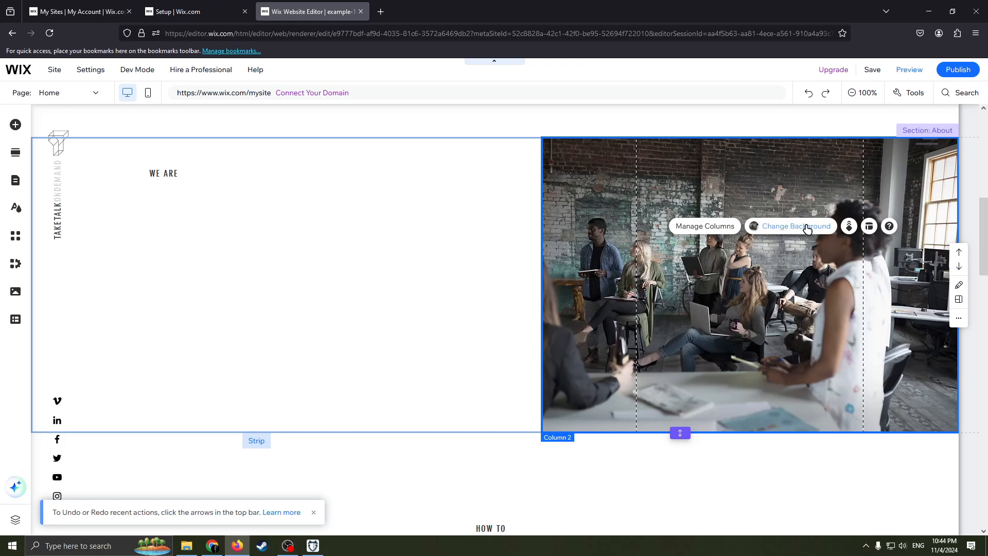
pyautogui.scroll(-10, 490, 325)
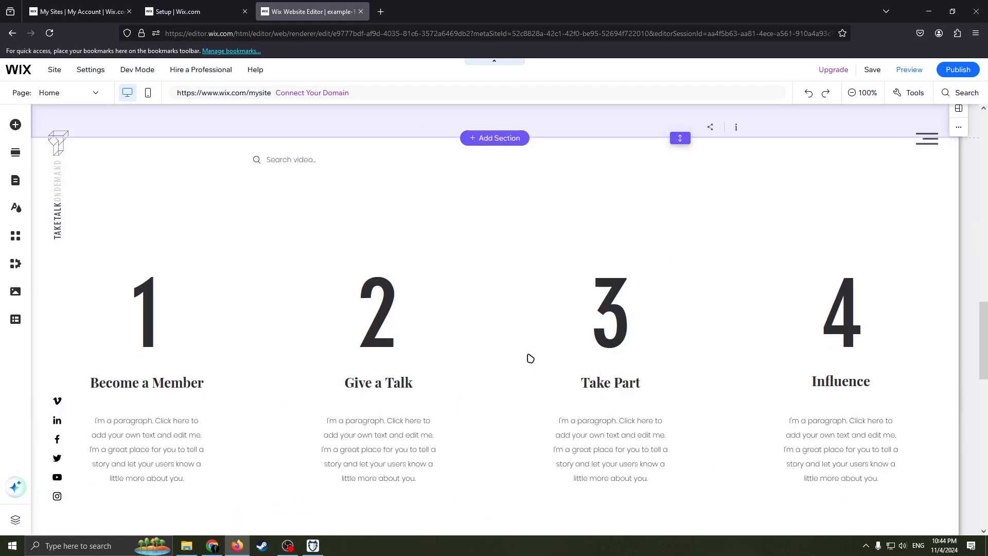
pyautogui.scroll(5, 520, 329)
pyautogui.scroll(6, 514, 309)
pyautogui.scroll(-4, 271, 289)
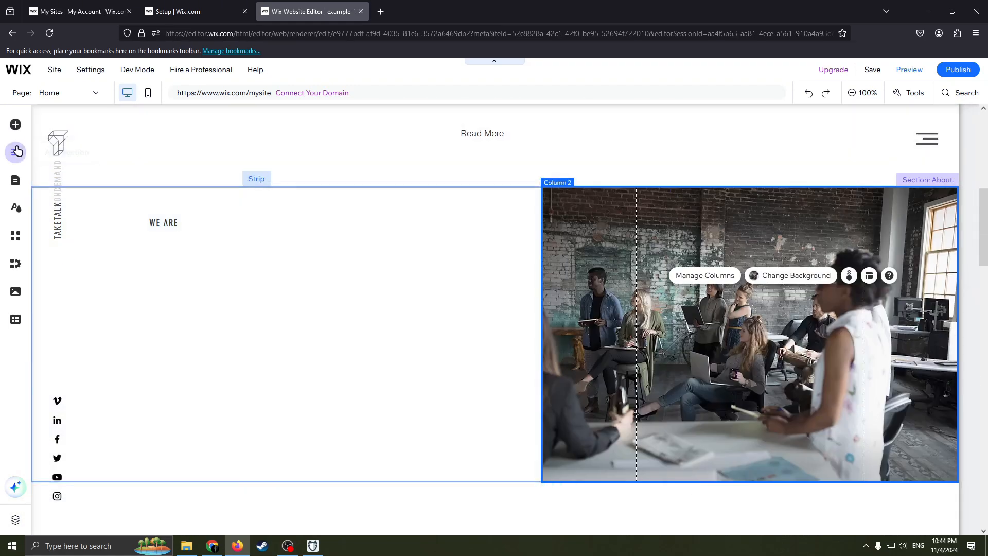
# Step: Browse the available image elements, including free images, illustrations and logo options, and close the list
pyautogui.click(16, 125)
pyautogui.click(56, 163)
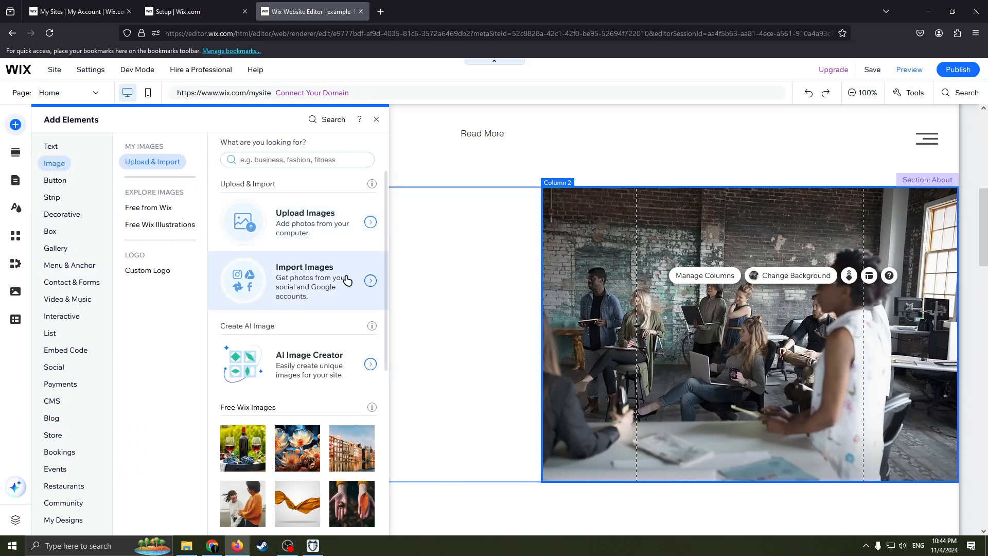
pyautogui.scroll(-2, 345, 279)
pyautogui.scroll(2, 350, 274)
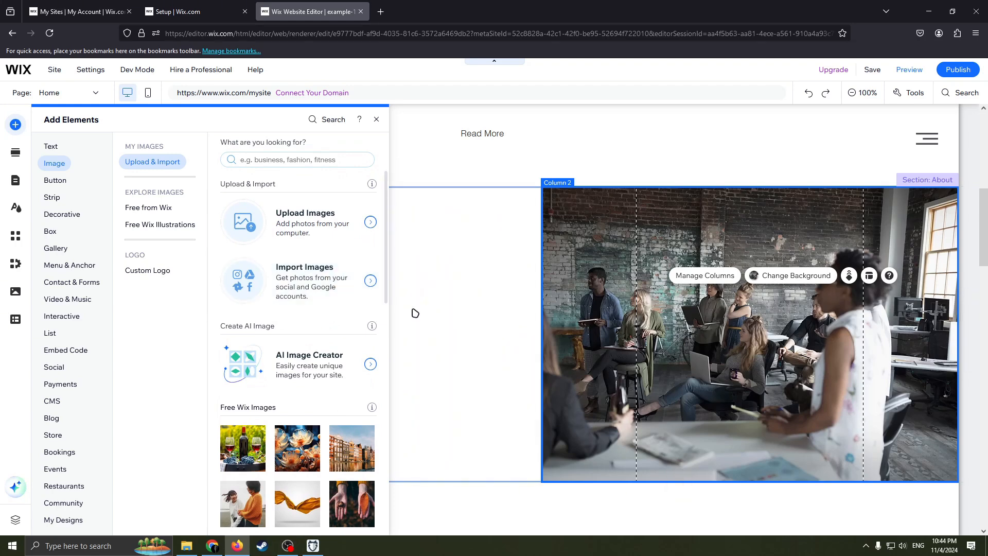
pyautogui.moveTo(385, 323)
pyautogui.scroll(-1, 339, 372)
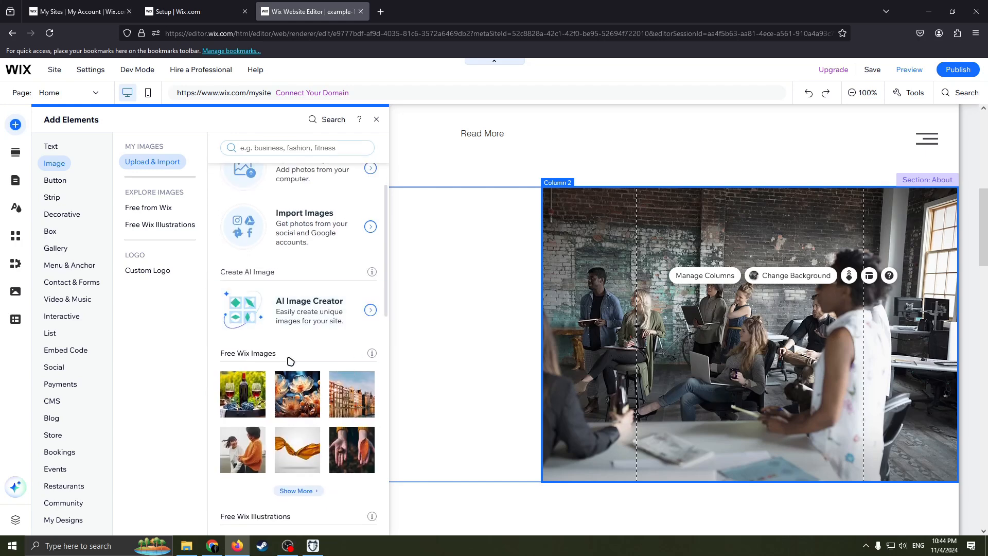
pyautogui.scroll(-1, 286, 359)
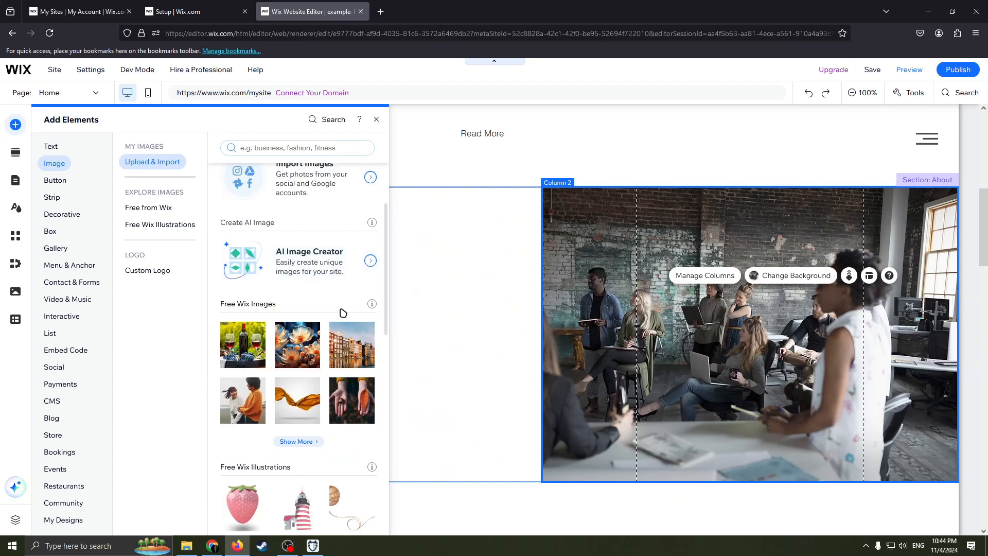
pyautogui.scroll(-1, 329, 297)
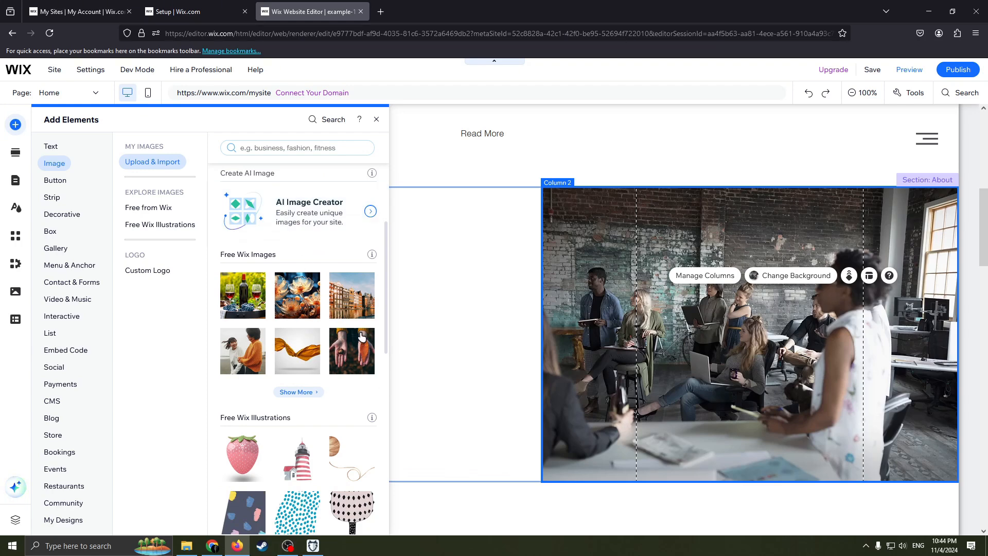
pyautogui.scroll(-9, 361, 337)
pyautogui.scroll(5, 319, 329)
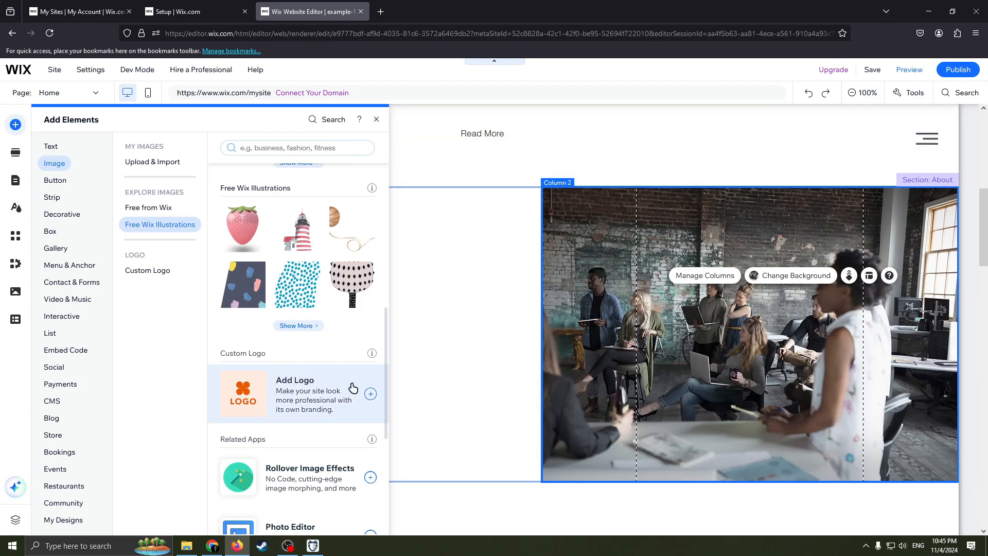
pyautogui.click(376, 119)
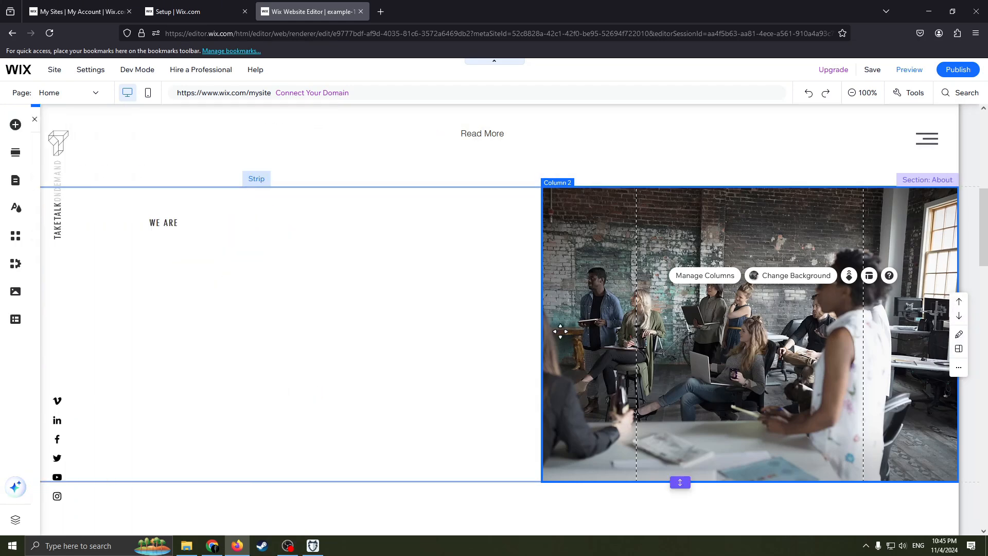
pyautogui.scroll(8, 546, 273)
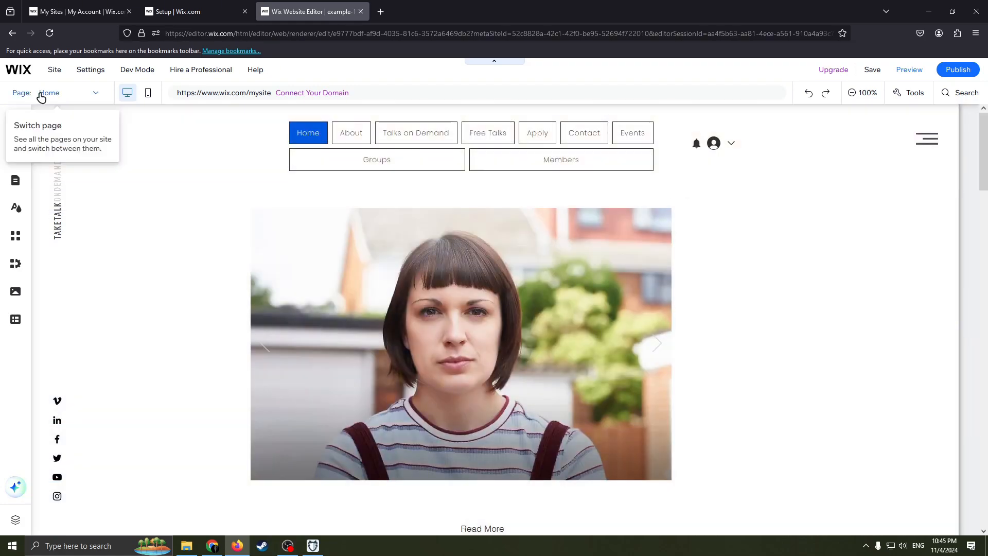
# Step: Browse the site's pages and menu manager, including the groups, members area and lightbox page categories
pyautogui.click(41, 95)
pyautogui.scroll(1, 72, 156)
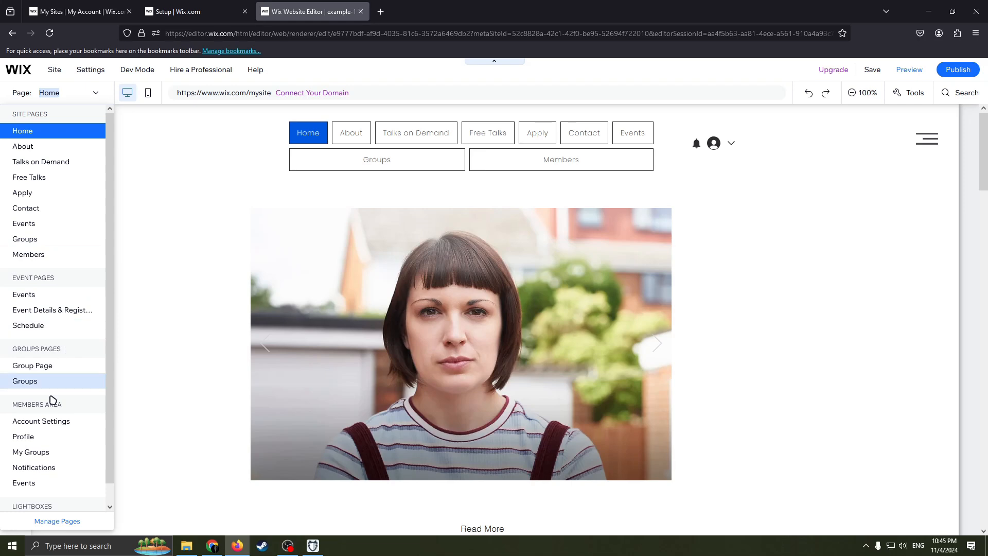
pyautogui.click(58, 521)
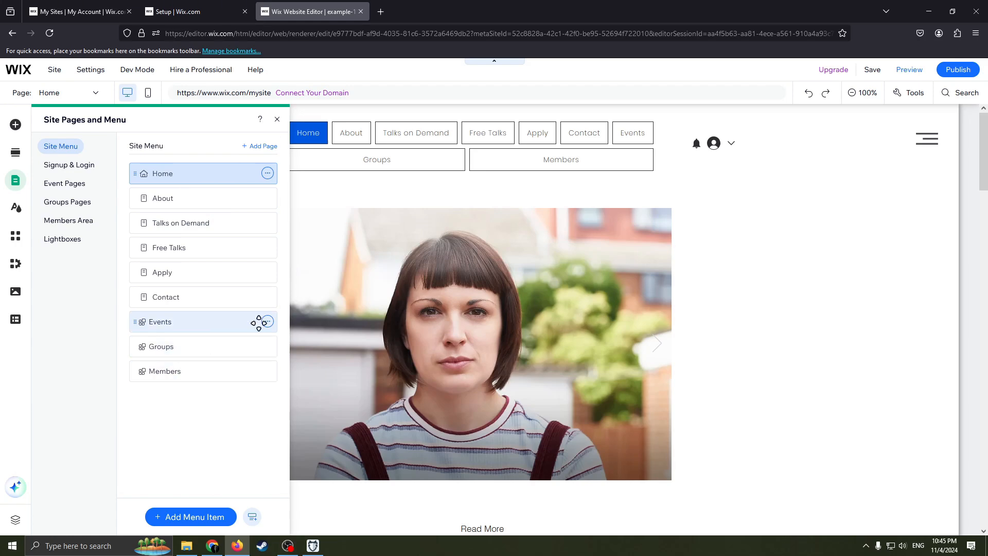
pyautogui.click(216, 346)
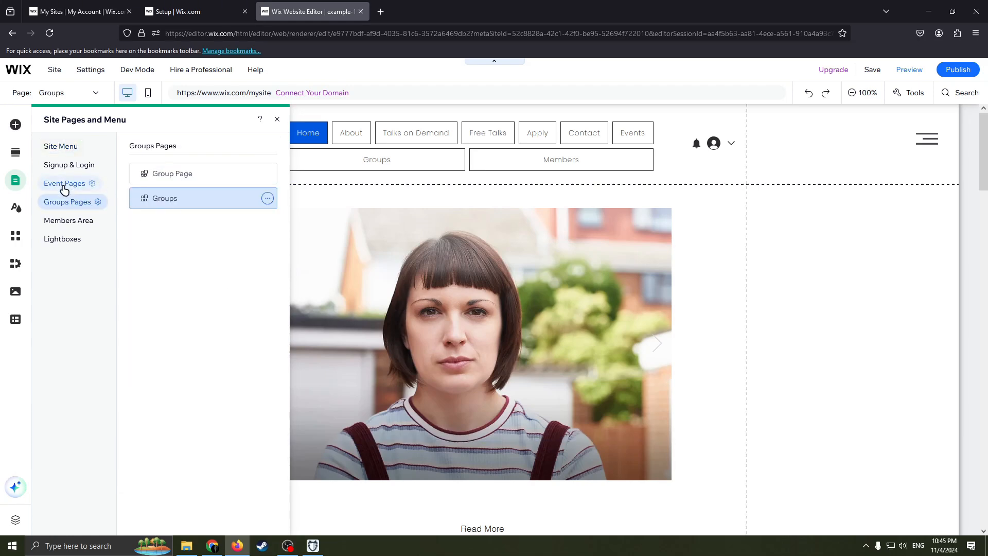
pyautogui.click(76, 222)
pyautogui.click(77, 241)
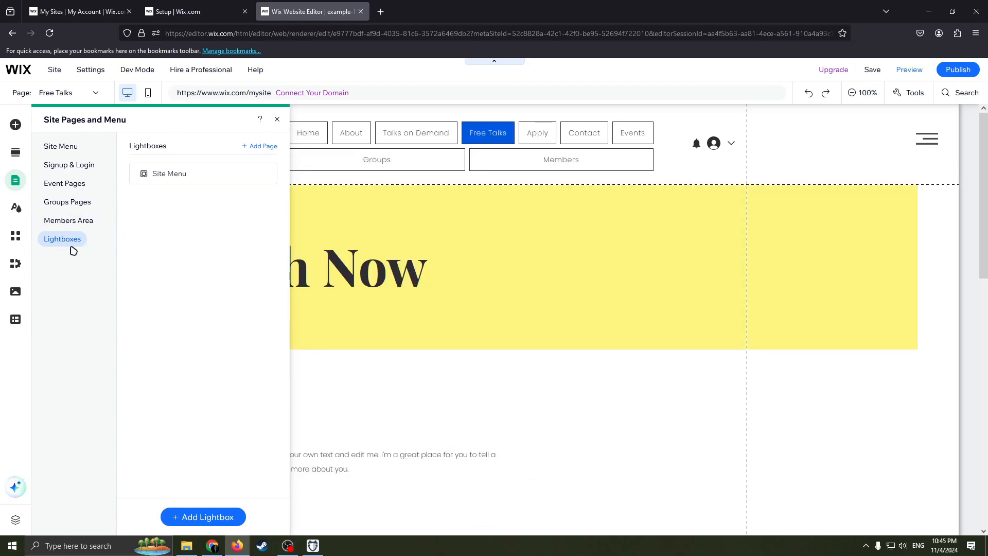
pyautogui.moveTo(191, 181)
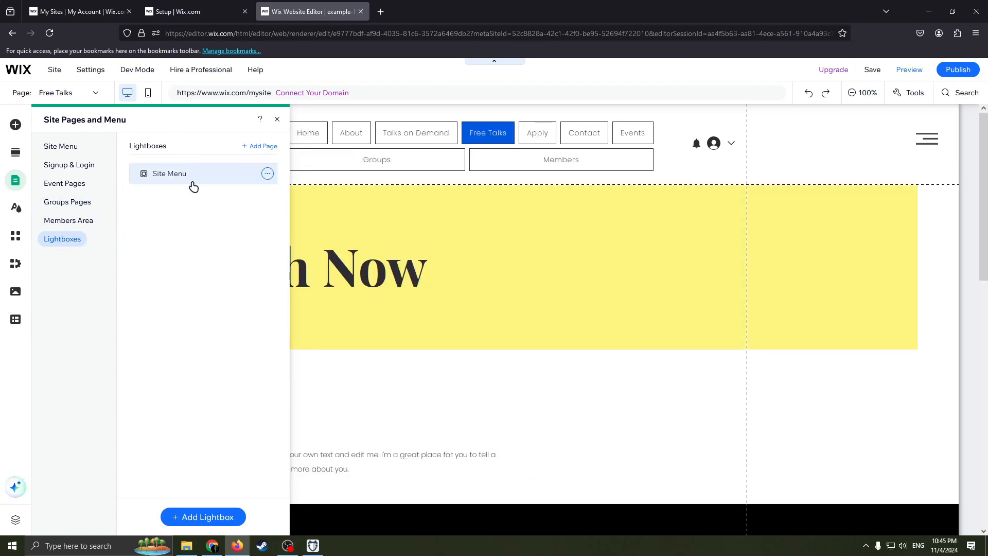
pyautogui.click(268, 174)
pyautogui.click(276, 119)
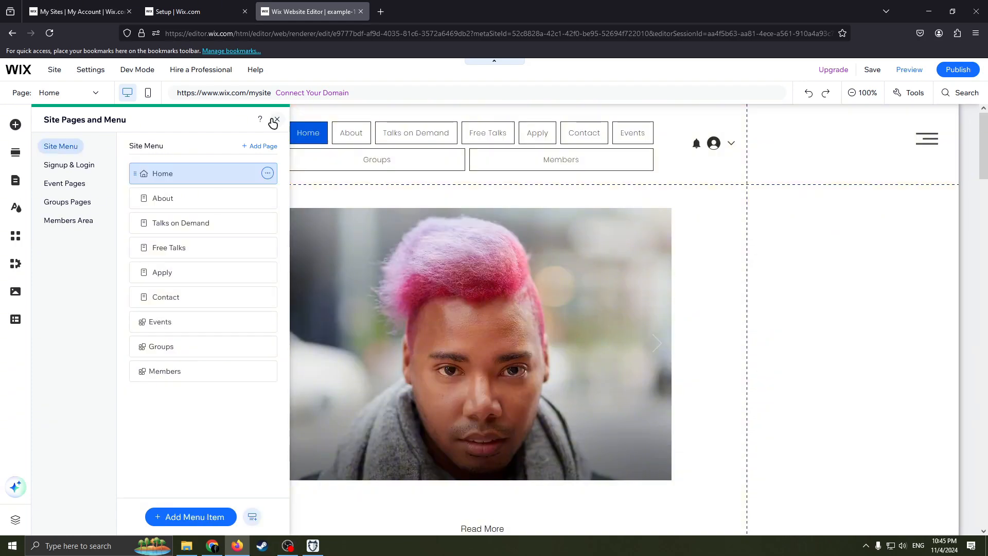
pyautogui.click(71, 201)
pyautogui.click(88, 95)
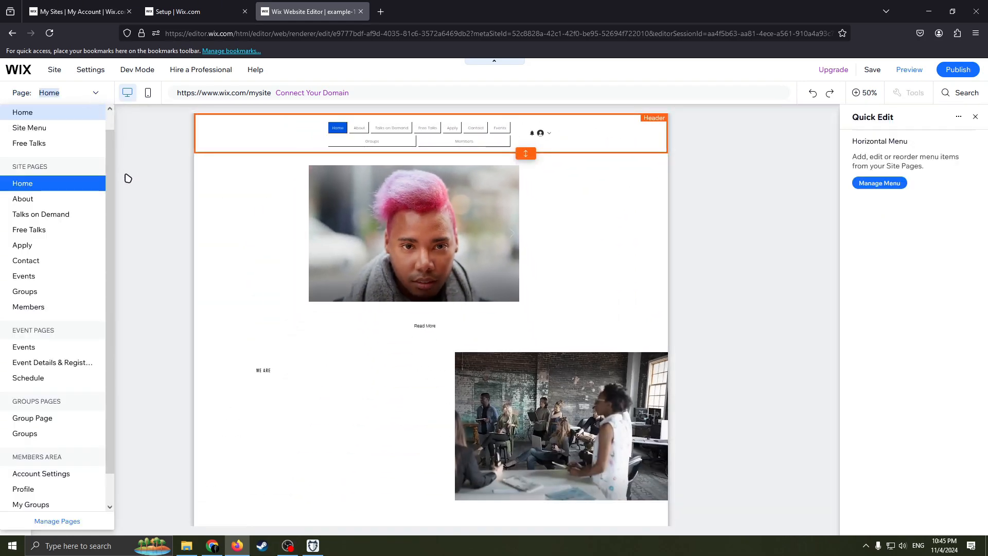
pyautogui.click(61, 521)
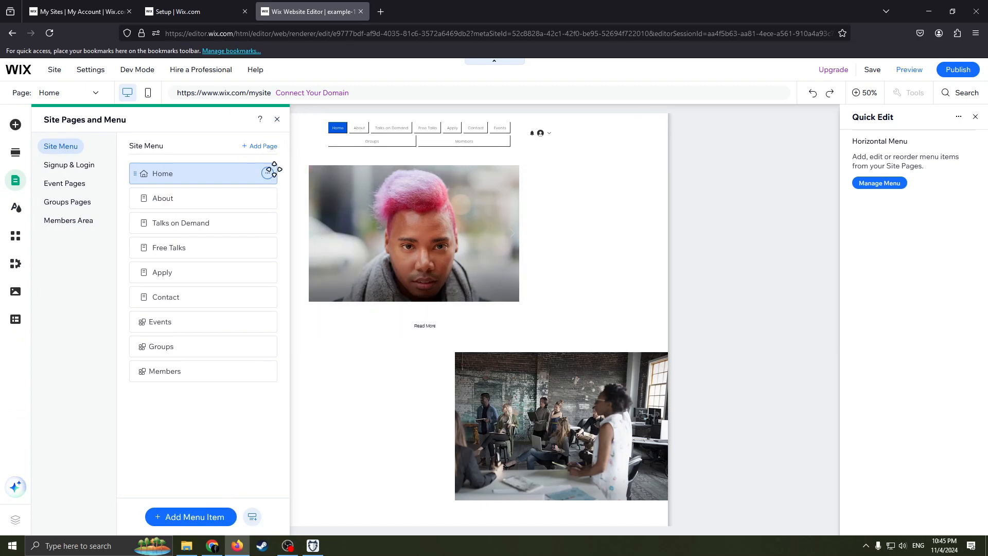
pyautogui.click(267, 173)
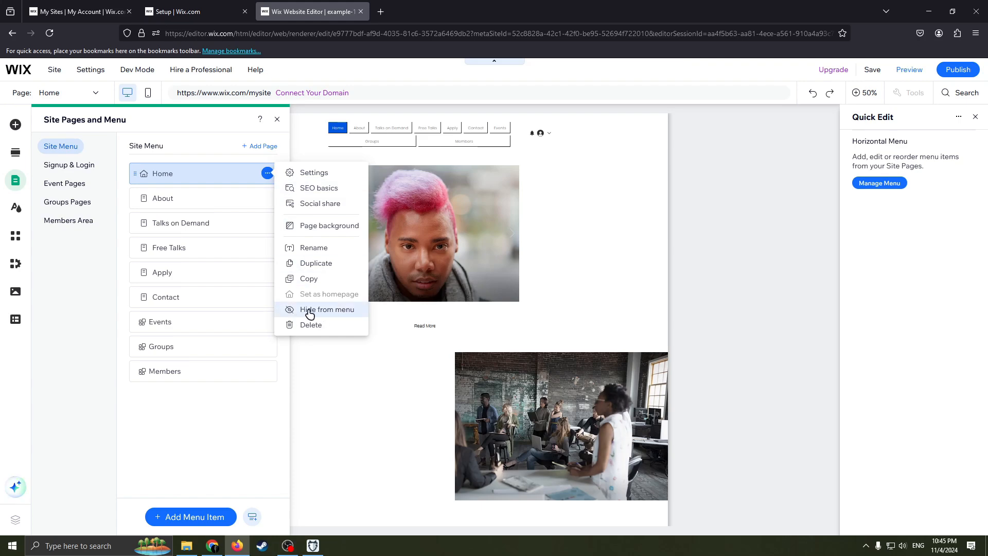
pyautogui.click(220, 320)
# Step: Hide the Events page from the site menu and close the pages panel
pyautogui.click(267, 321)
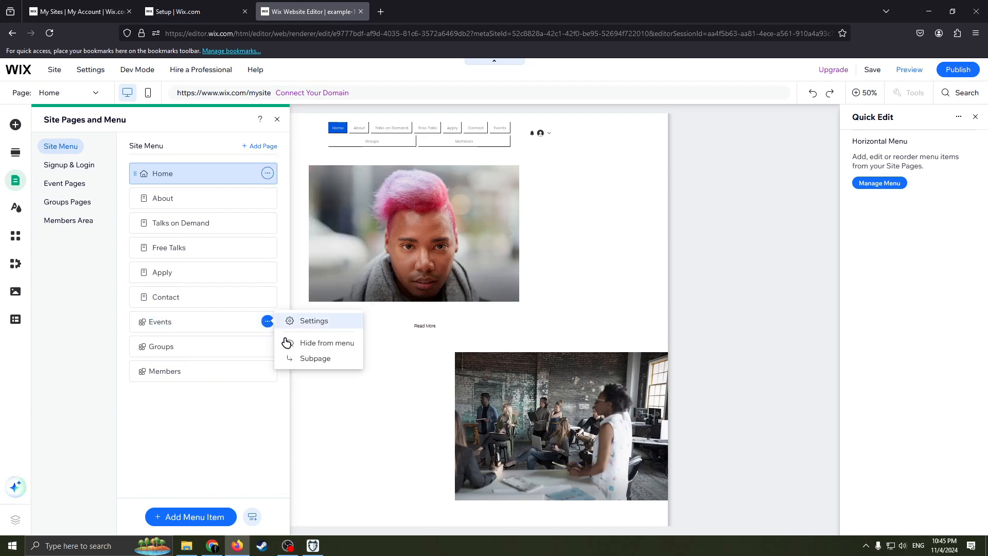
pyautogui.click(306, 344)
pyautogui.click(267, 321)
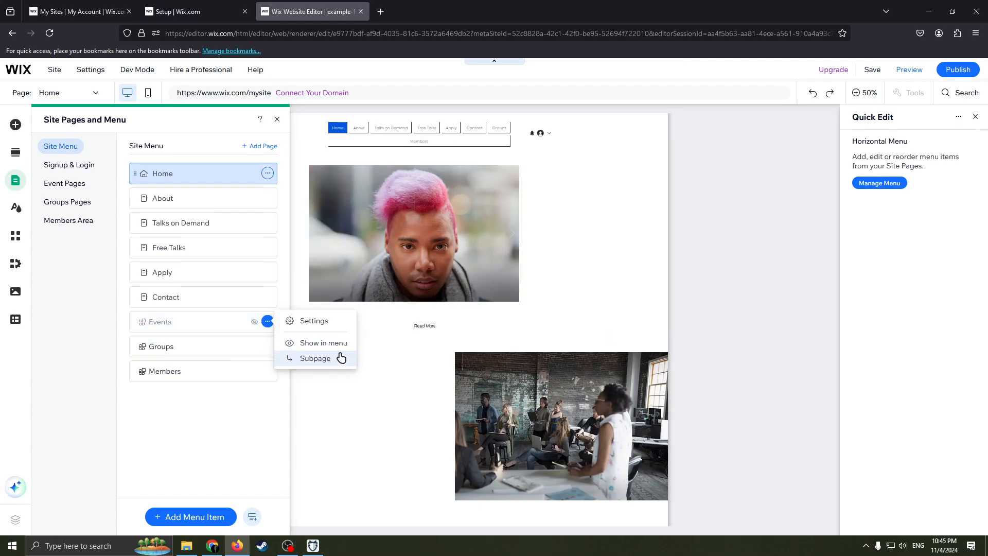
pyautogui.click(255, 390)
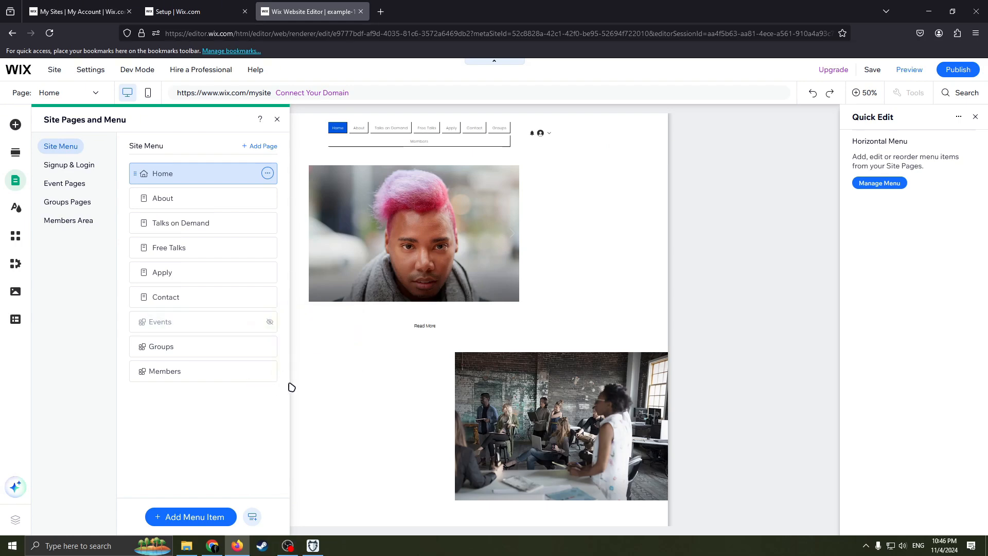
pyautogui.click(277, 120)
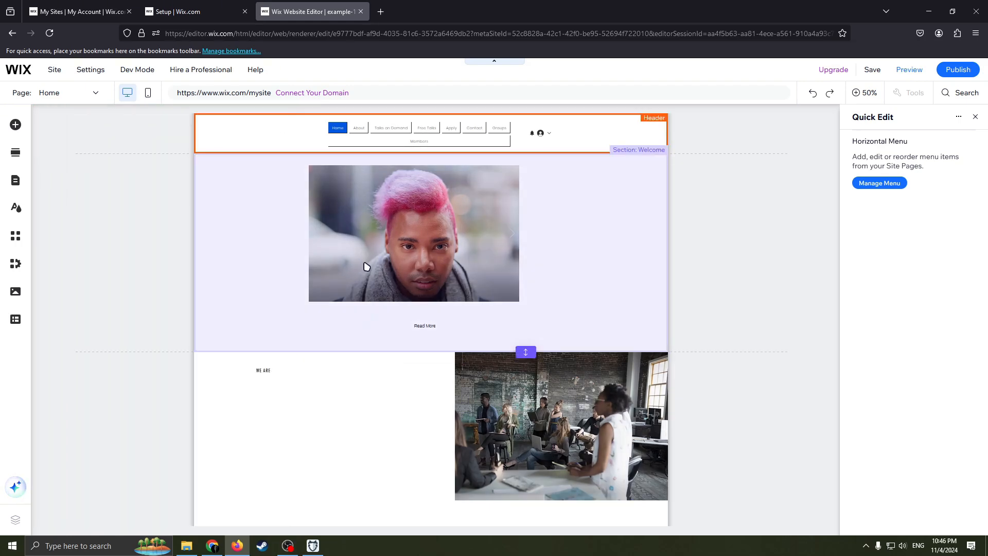
# Step: Review the home page sections and close the Quick Edit panel
pyautogui.scroll(-6, 264, 302)
pyautogui.scroll(-4, 293, 342)
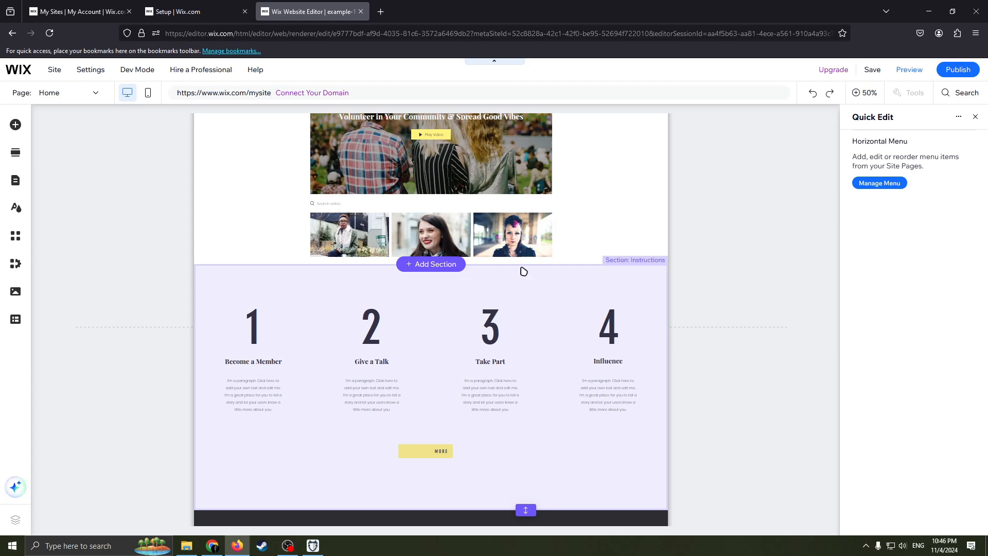
pyautogui.scroll(10, 644, 258)
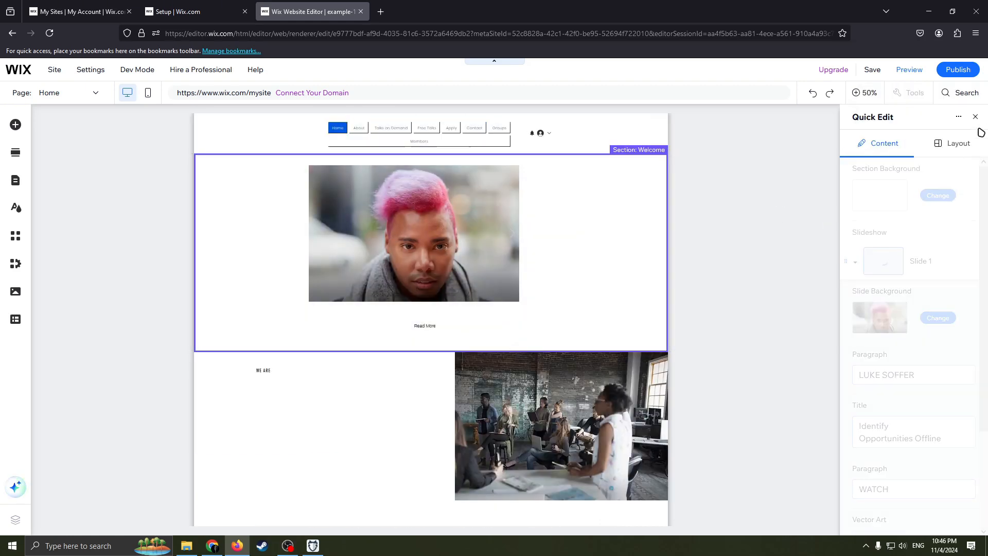
pyautogui.click(974, 117)
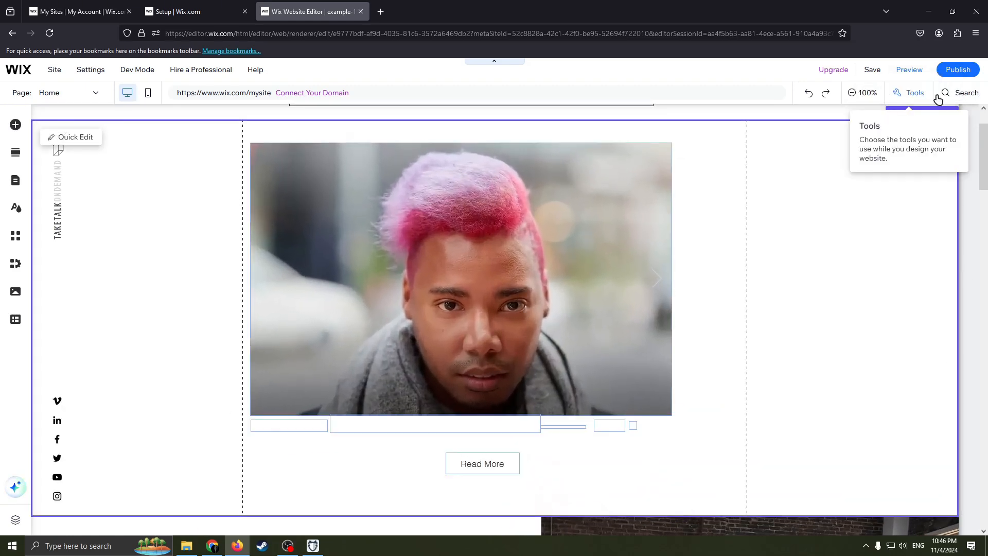
pyautogui.moveTo(833, 70)
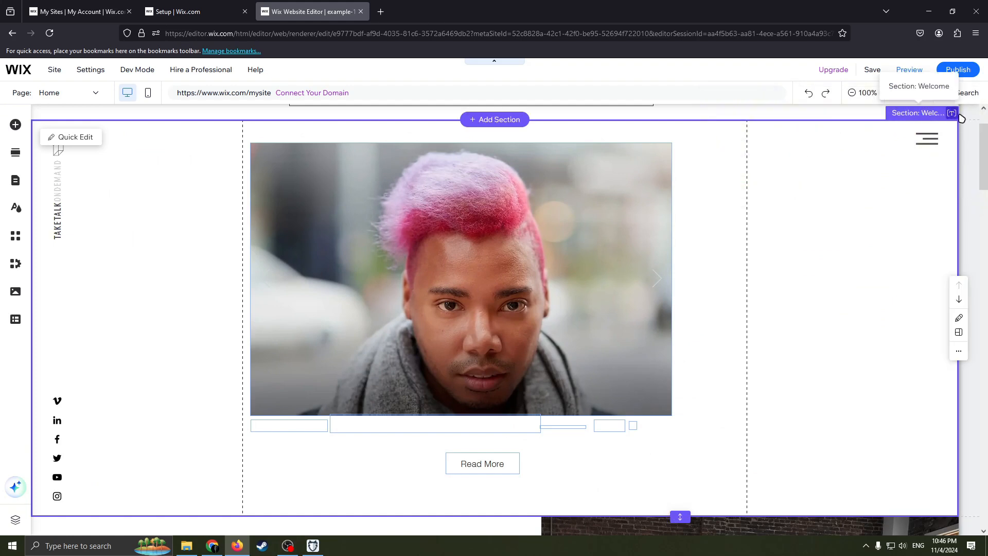